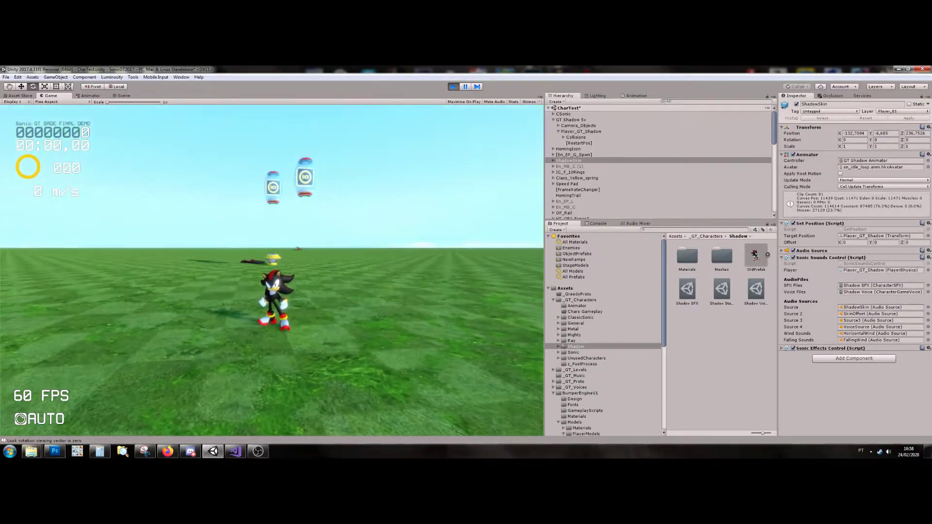
Stop the play test and inspect the Shadow SFX asset assigned to ShadowSkin's sound controls
{"action": "key", "text": "Escape"}
{"action": "key", "text": "ctrl+p"}
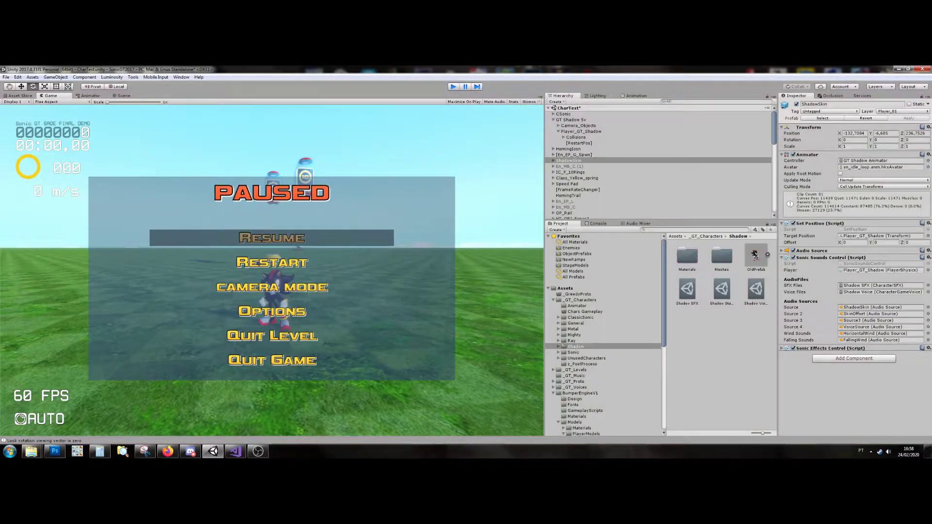
{"action": "left_click", "coordinate": [879, 285]}
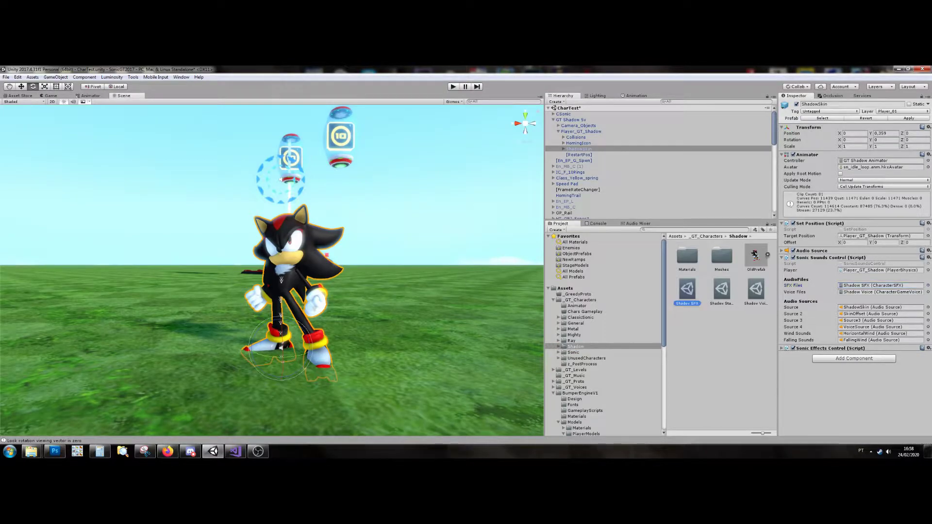
{"action": "left_click", "coordinate": [687, 290]}
{"action": "left_click", "coordinate": [800, 182]}
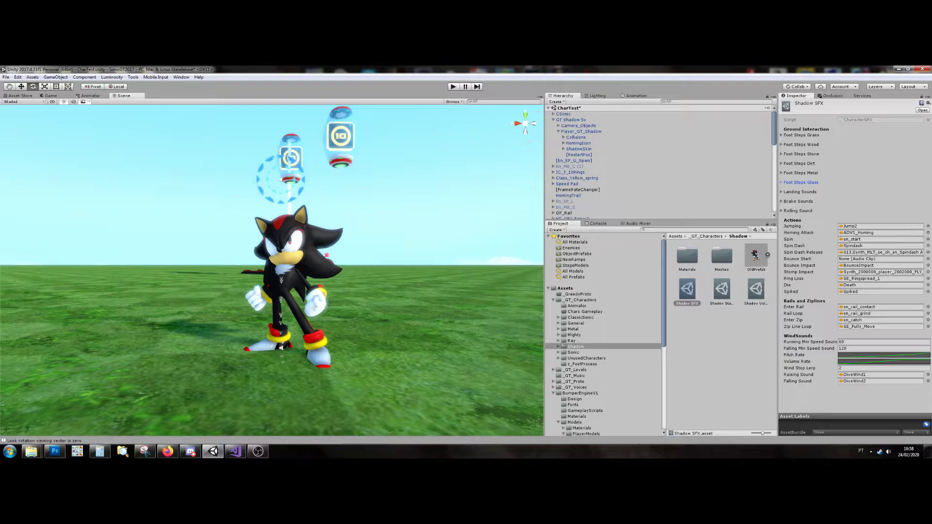
Look through the Sonic character's SFX, stats and voice assets, and assign Sonic Voice to ShadowSkin's Voice Files
{"action": "left_click", "coordinate": [573, 351]}
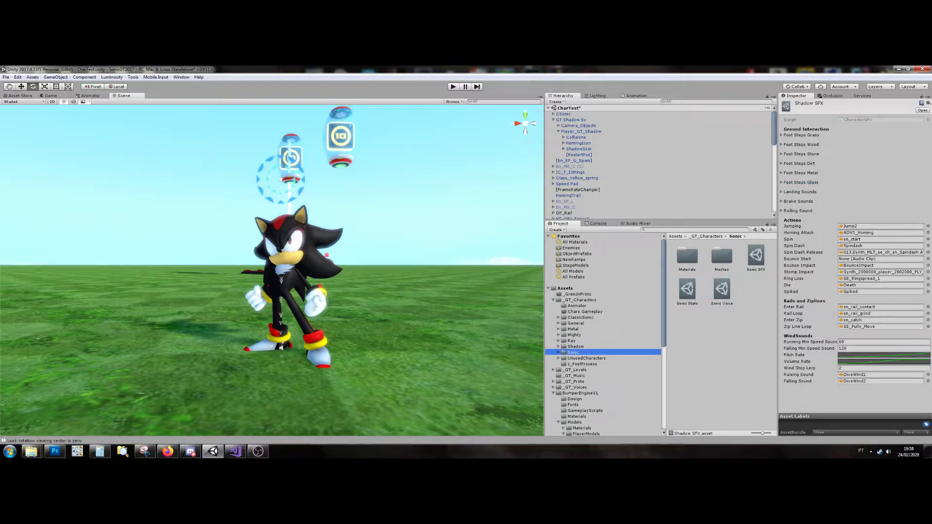
{"action": "left_click", "coordinate": [722, 289]}
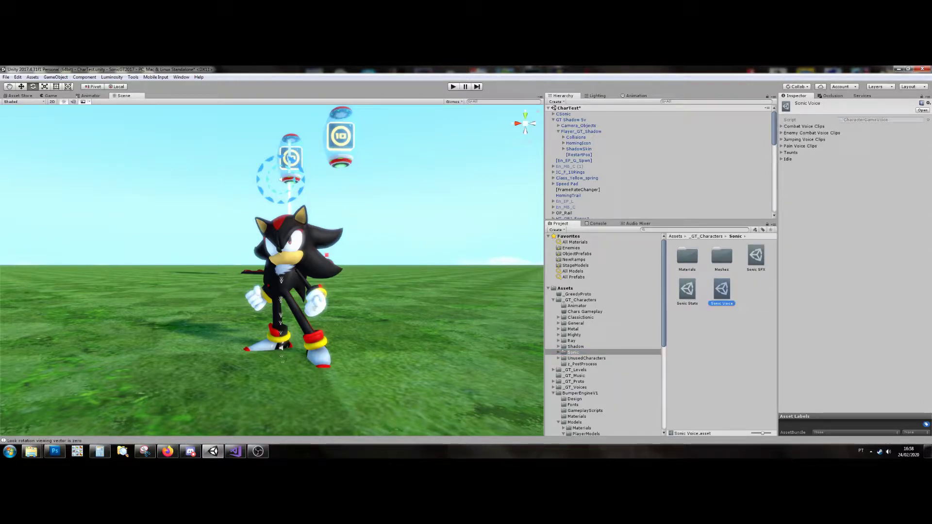
{"action": "left_click", "coordinate": [756, 256]}
{"action": "left_click", "coordinate": [687, 289]}
{"action": "left_click", "coordinate": [721, 289]}
{"action": "left_click", "coordinate": [579, 148]}
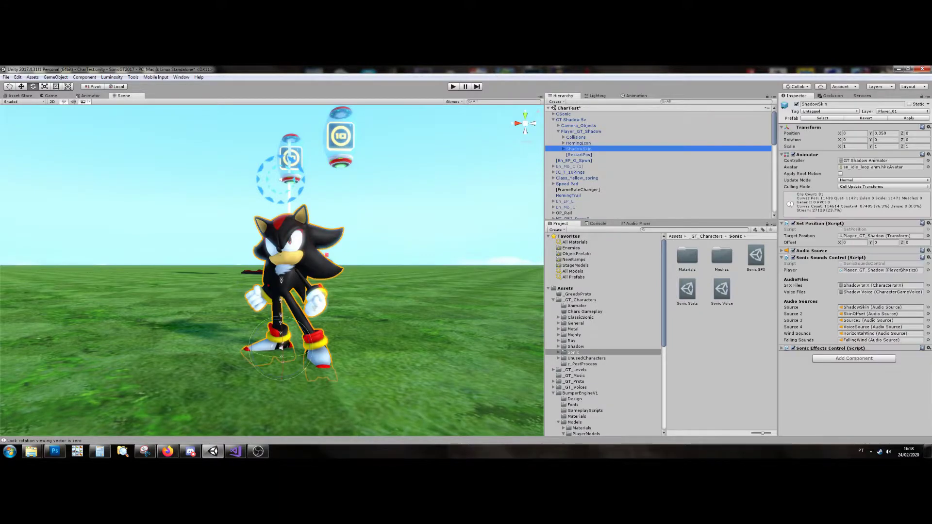
{"action": "left_click_drag", "start_coordinate": [722, 290], "coordinate": [880, 291]}
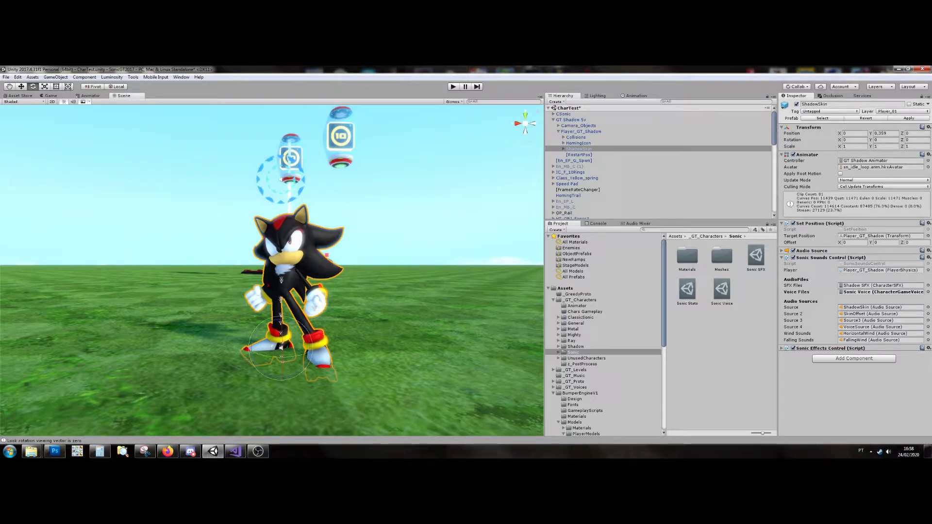
Play-test Shadow in the CharTest scene by running and jumping, and stop the game
{"action": "key", "text": "ctrl+p"}
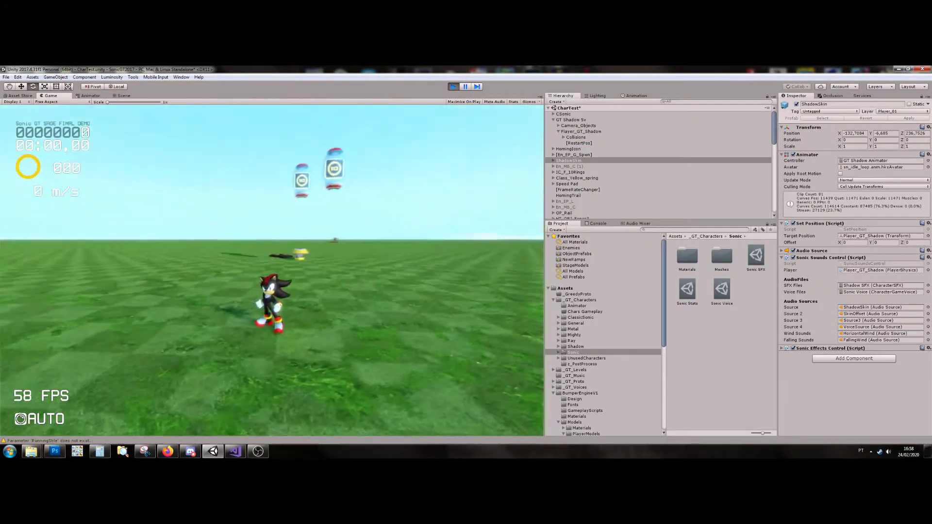
{"action": "key", "text": "w"}
{"action": "key", "text": "space"}
{"action": "key", "text": "shift"}
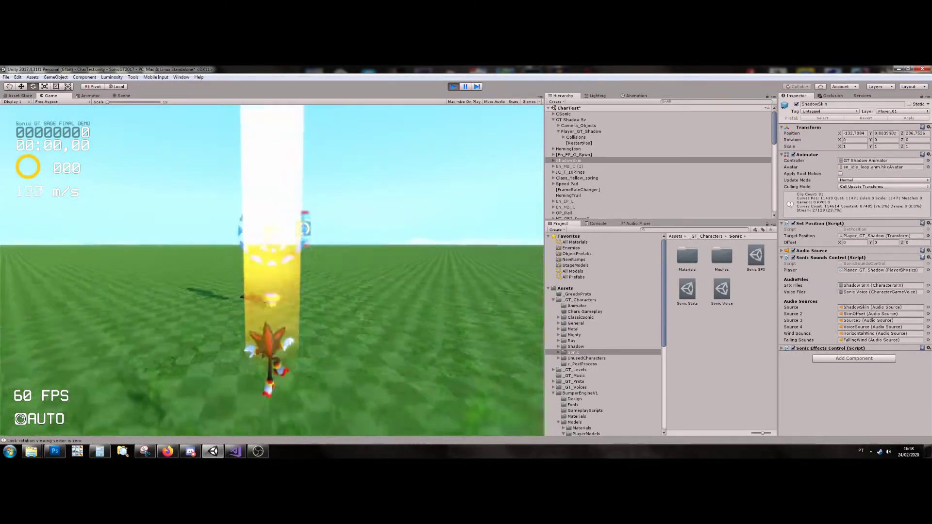
{"action": "key", "text": "space"}
{"action": "key", "text": "space"}
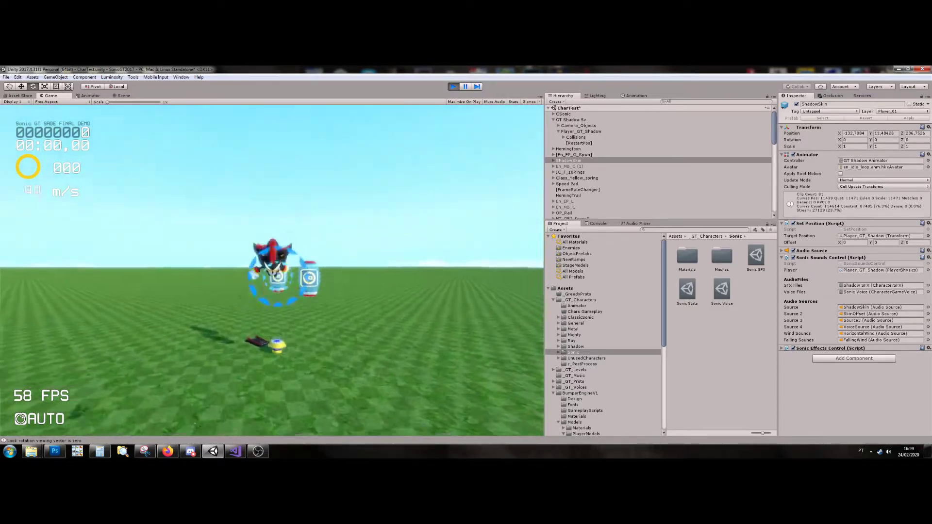
{"action": "key", "text": "shift"}
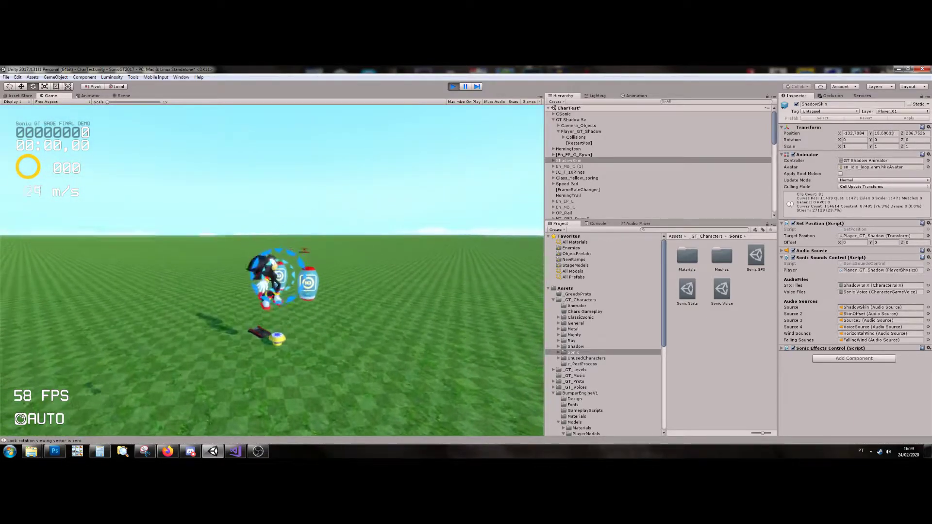
{"action": "key", "text": "Escape"}
{"action": "key", "text": "ctrl+p"}
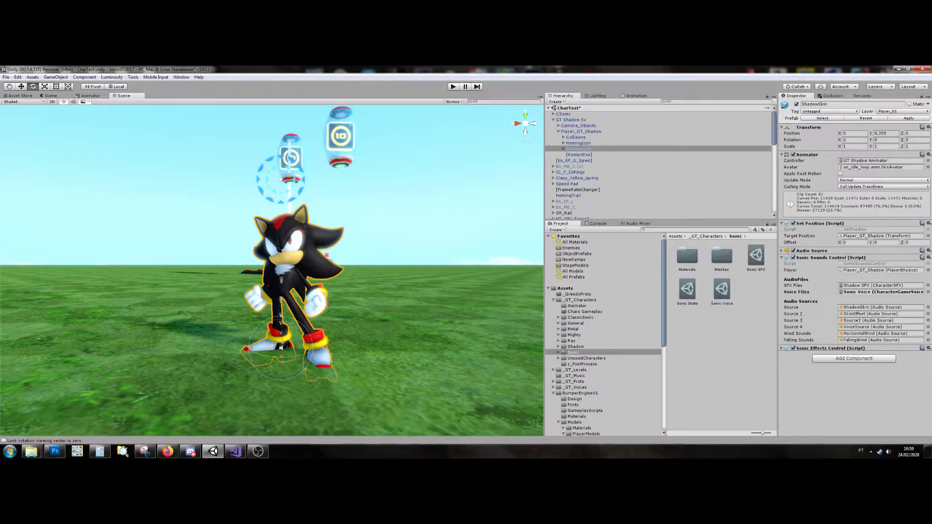
Undo Shadow's voice change and placement, and place the GT Mighty Sv prefab from the _GT_Characters folder in the scene
{"action": "key", "text": "ctrl+z"}
{"action": "key", "text": "ctrl+z"}
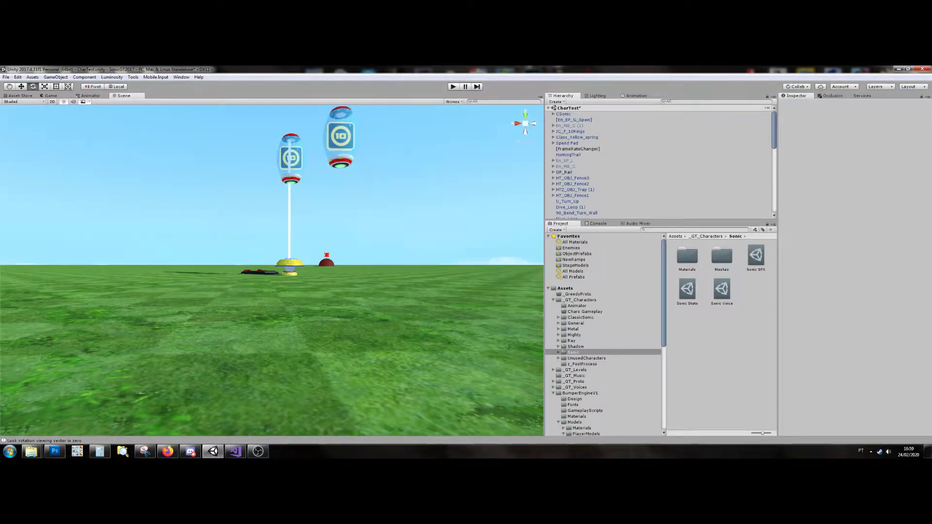
{"action": "left_click", "coordinate": [580, 300]}
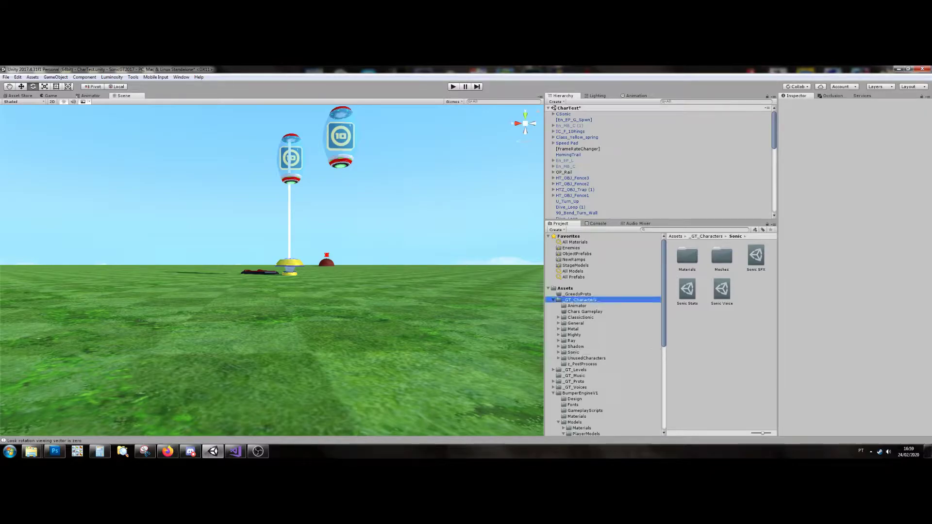
{"action": "left_click_drag", "start_coordinate": [751, 375], "coordinate": [269, 308]}
Play-test Mighty by moving him around the CharTest level, and stop the game
{"action": "key", "text": "ctrl+p"}
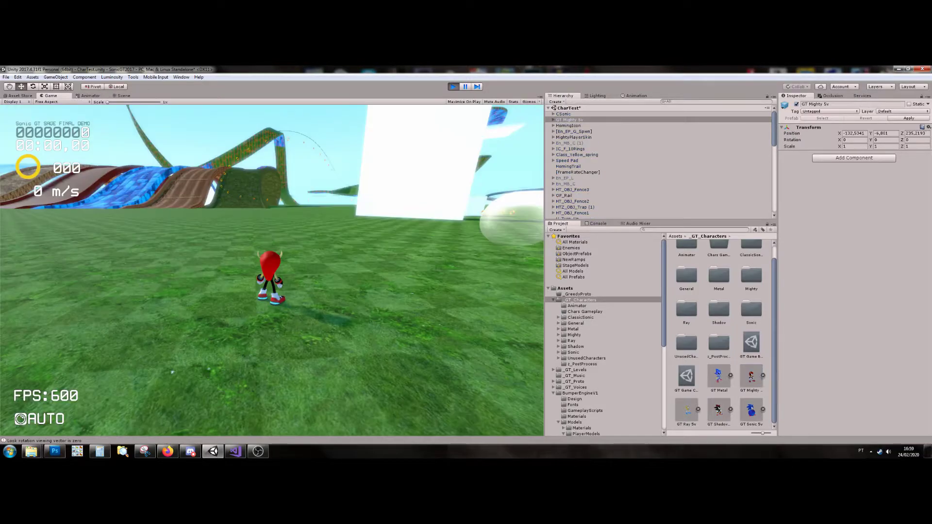
{"action": "key", "text": "Up"}
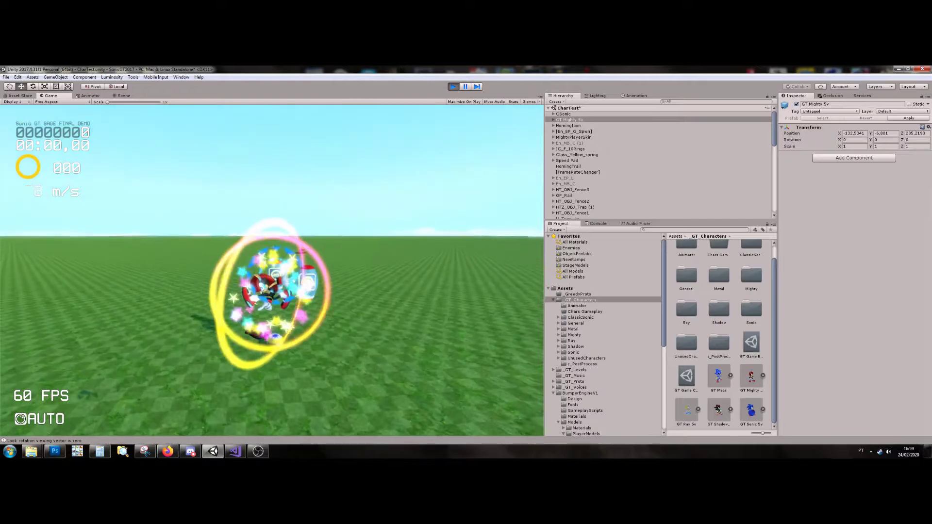
{"action": "key", "text": "Up"}
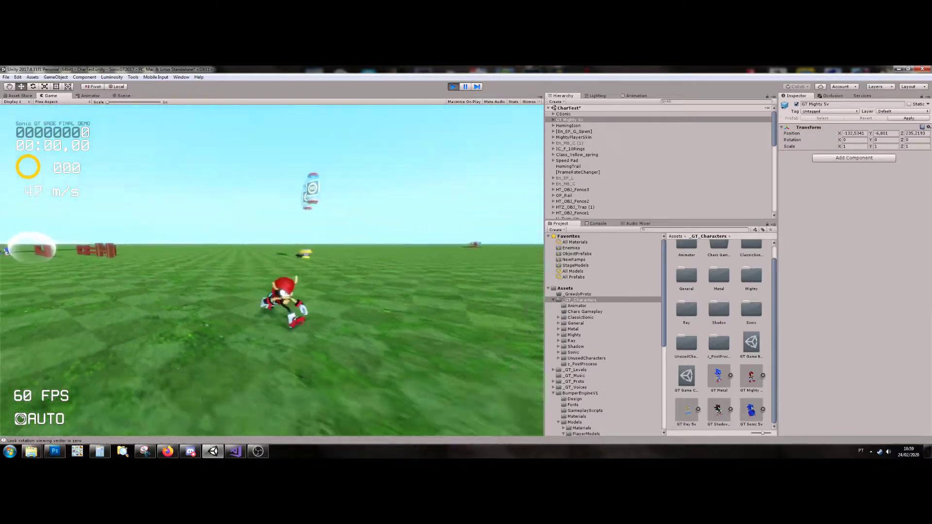
{"action": "key", "text": "Up"}
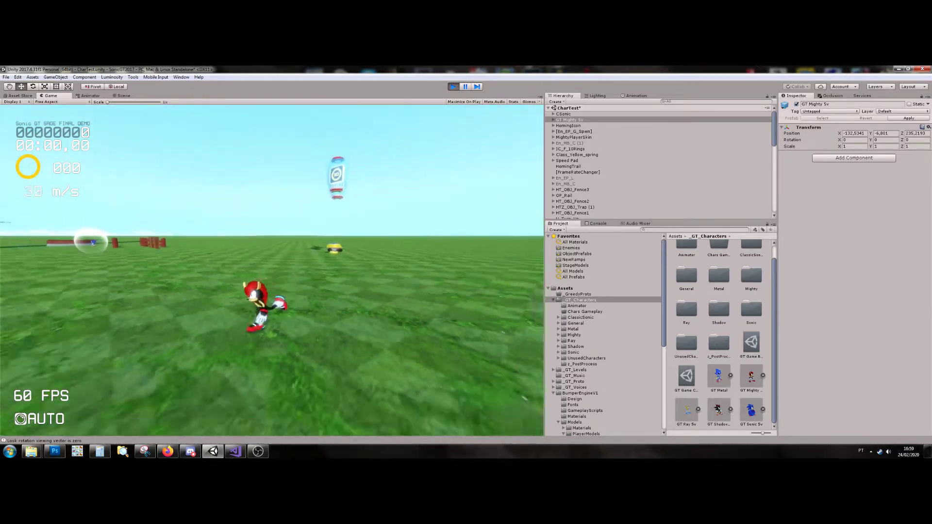
{"action": "key", "text": "Up"}
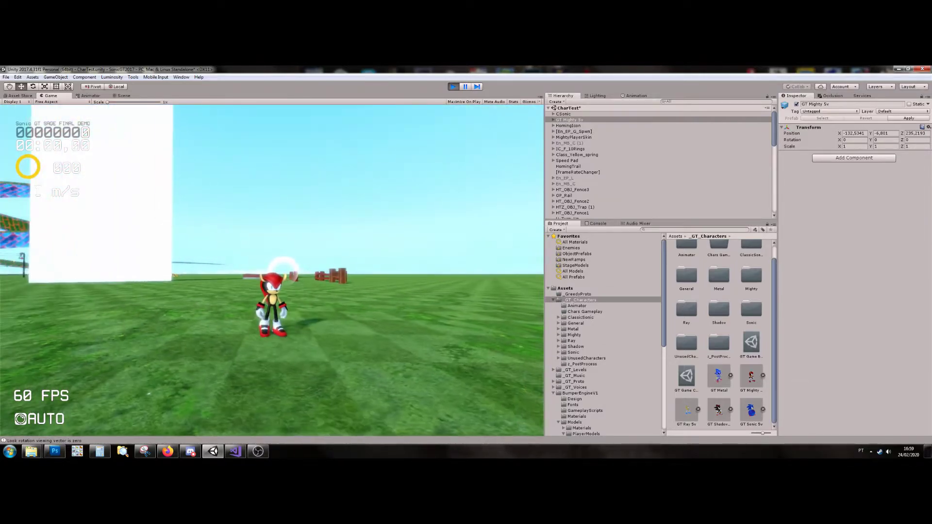
{"action": "key", "text": "Escape"}
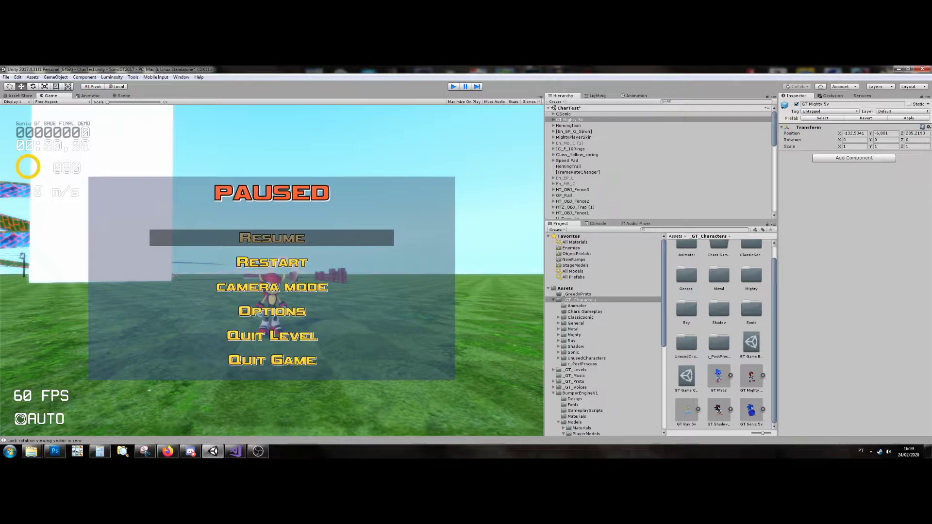
{"action": "key", "text": "ctrl+p"}
Set MightyPlayerSkin's SFX Files to Shadow SFX and its Voice Files to Sonic Voice
{"action": "left_click", "coordinate": [568, 120]}
{"action": "left_click", "coordinate": [553, 119]}
{"action": "left_click", "coordinate": [584, 149]}
{"action": "left_click", "coordinate": [879, 285]}
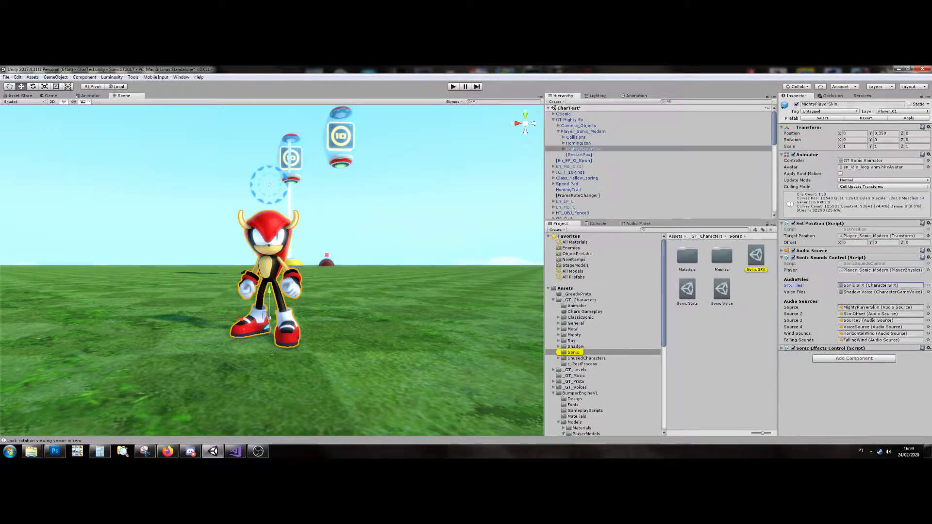
{"action": "left_click", "coordinate": [879, 292]}
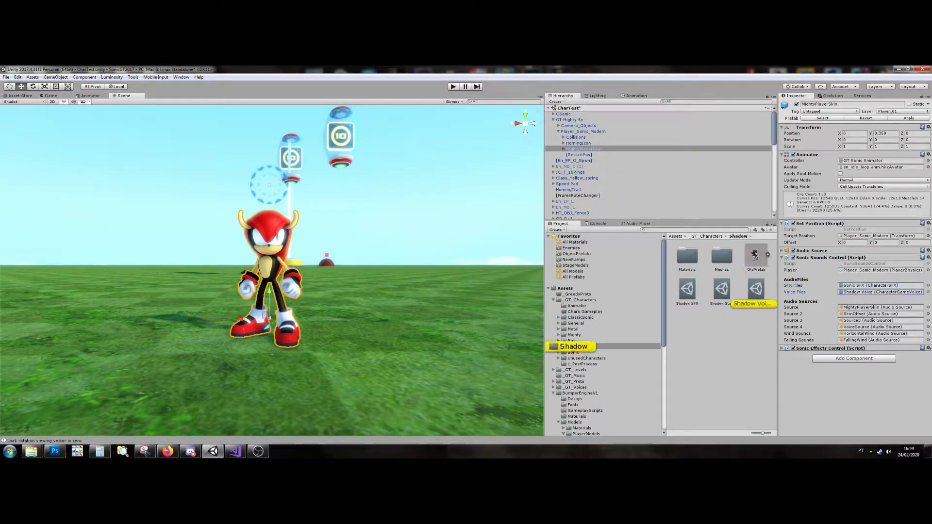
{"action": "left_click_drag", "start_coordinate": [687, 290], "coordinate": [879, 286]}
{"action": "left_click", "coordinate": [573, 352]}
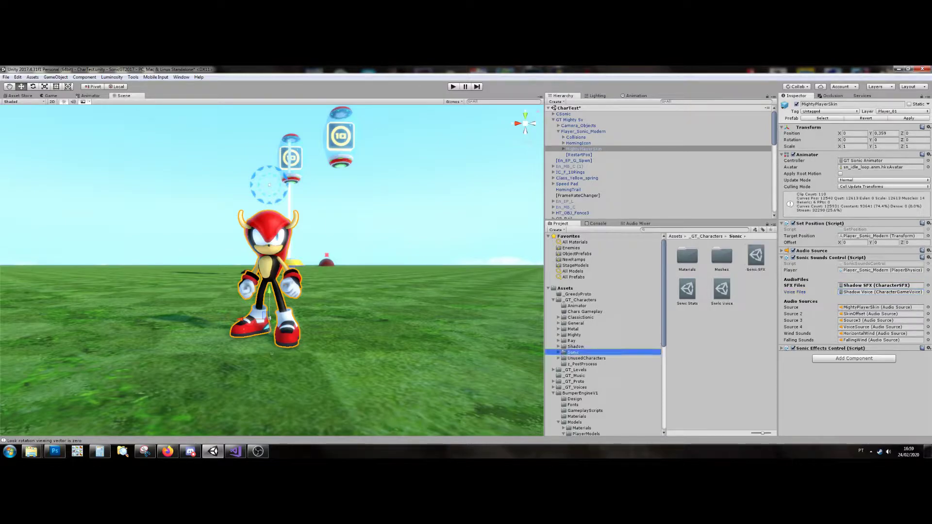
{"action": "left_click_drag", "start_coordinate": [722, 289], "coordinate": [879, 291]}
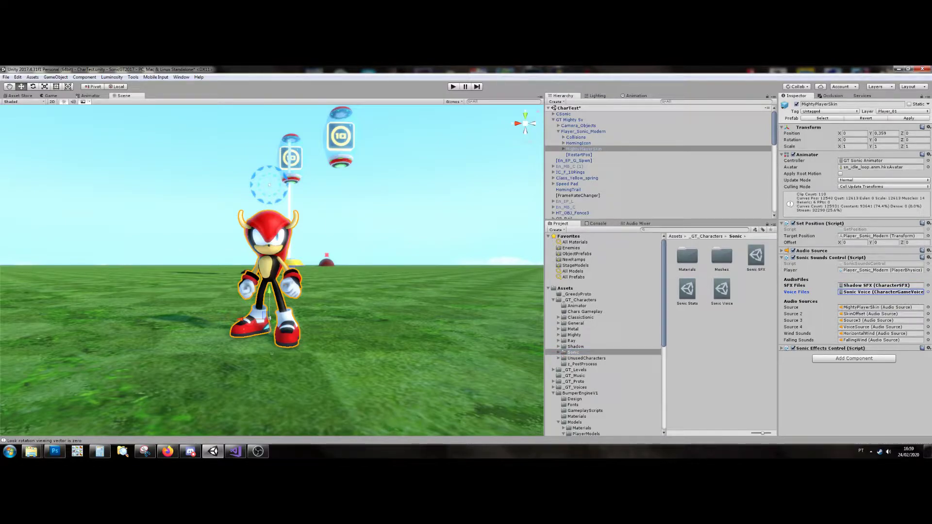
Play-test Mighty with the swapped sound files by running and jumping, and stop the game
{"action": "key", "text": "ctrl+p"}
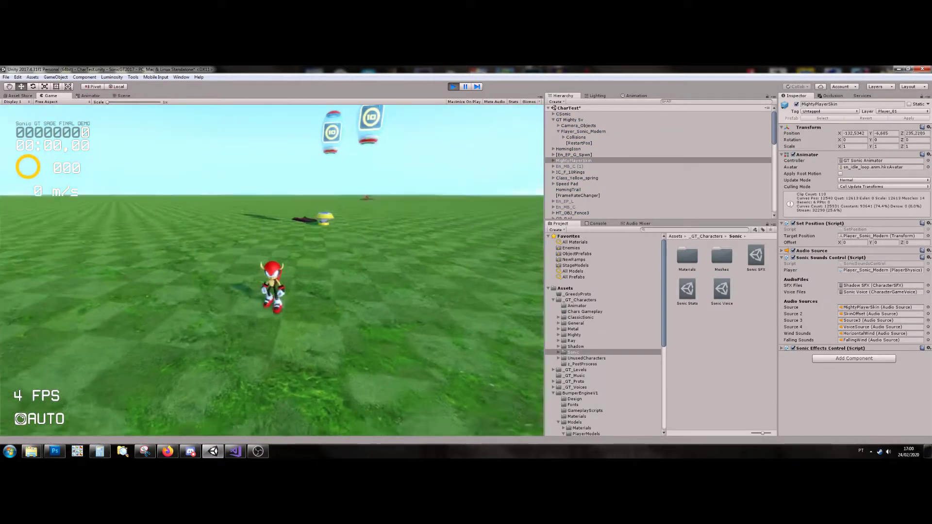
{"action": "key", "text": "Up"}
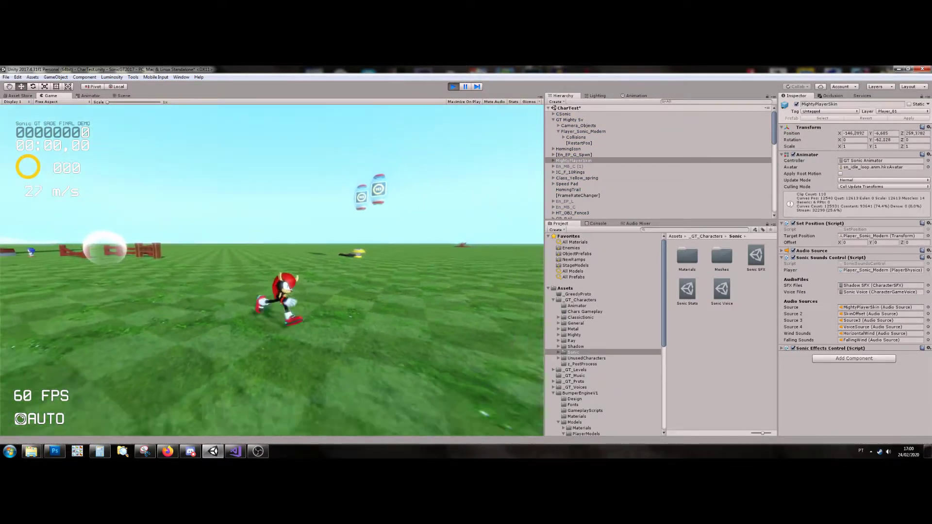
{"action": "key", "text": "space"}
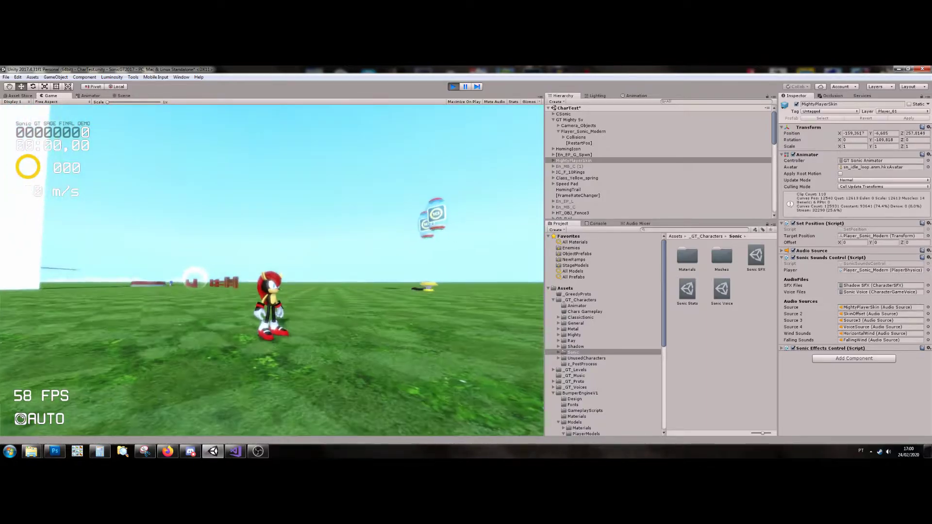
{"action": "key", "text": "Escape"}
{"action": "key", "text": "ctrl+p"}
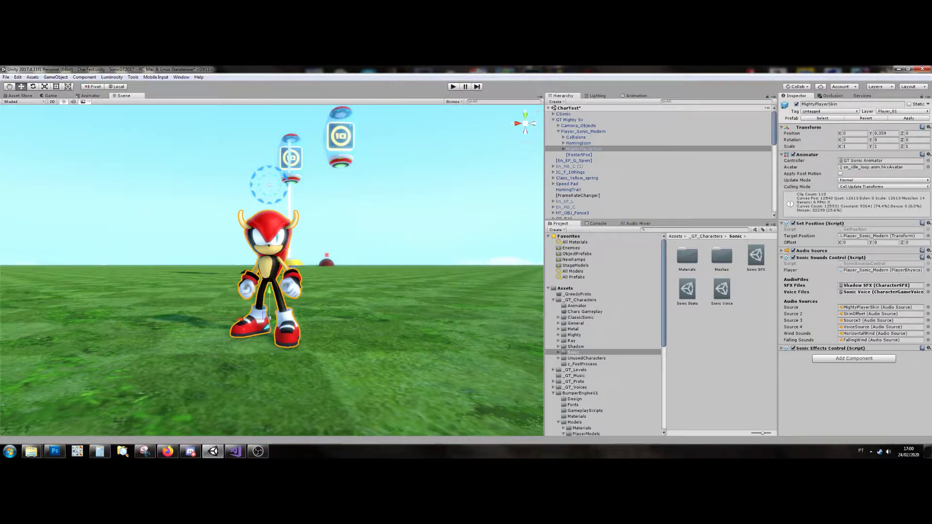
Set MightyPlayerSkin's Animator controller to GT Shadow Animator and play-test the character with it
{"action": "left_click", "coordinate": [869, 160]}
{"action": "left_click_drag", "start_coordinate": [687, 255], "coordinate": [880, 160]}
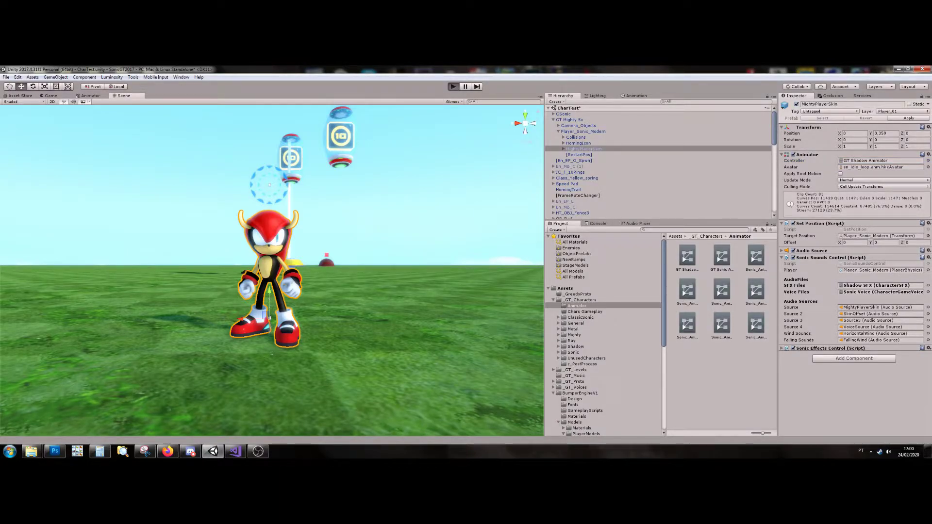
{"action": "key", "text": "ctrl+p"}
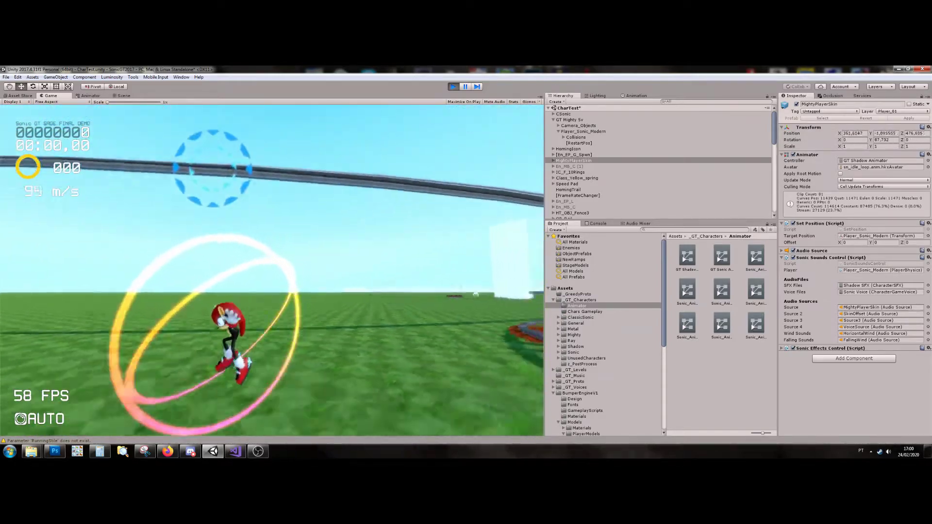
{"action": "key", "text": "Escape"}
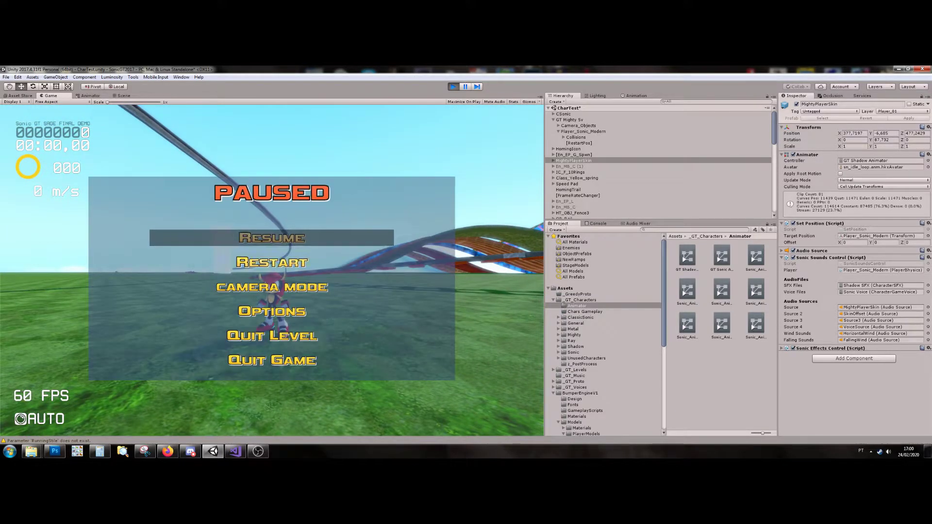
{"action": "key", "text": "ctrl+p"}
{"action": "left_click_drag", "start_coordinate": [272, 271], "coordinate": [437, 277], "text": "alt"}
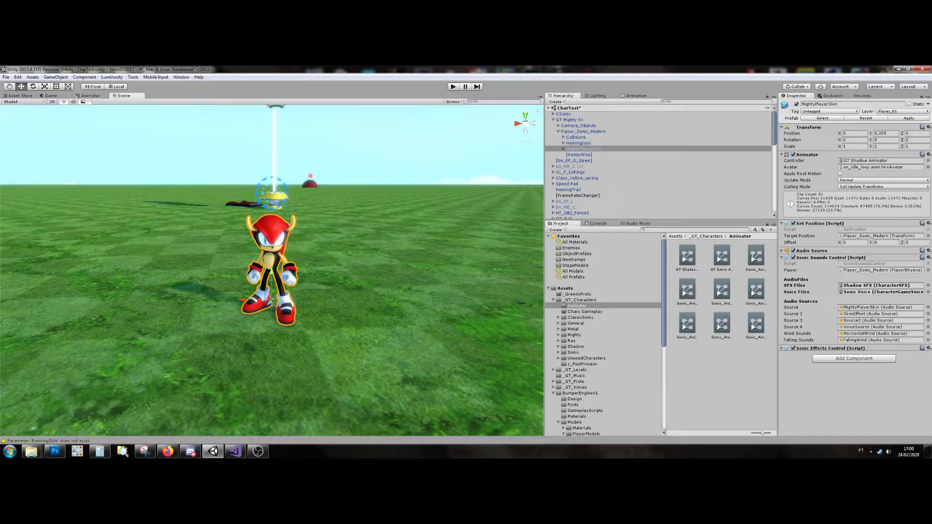
Revert MightyPlayerSkin to its prefab settings and select the collapsed GT Mighty Sv object in the scene hierarchy
{"action": "left_click", "coordinate": [865, 118]}
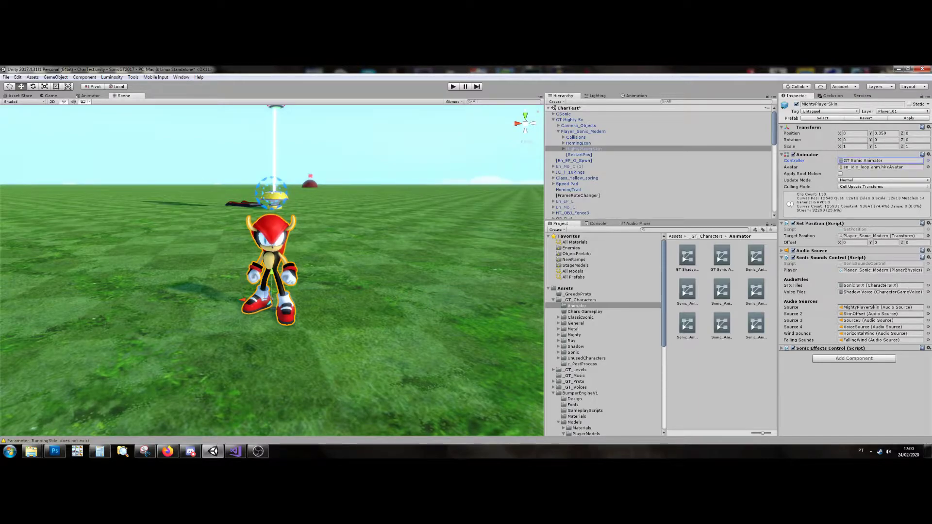
{"action": "left_click", "coordinate": [569, 120]}
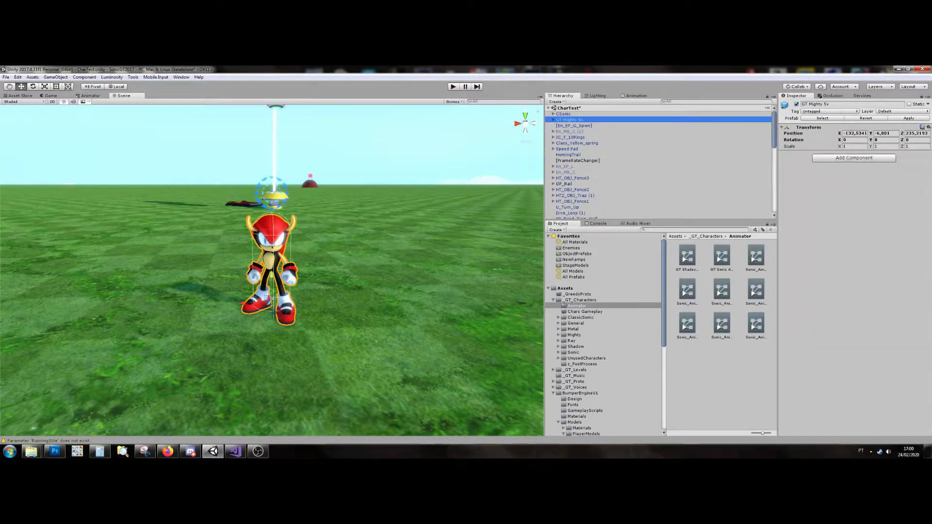
{"action": "scroll", "coordinate": [604, 334], "scroll_direction": "down", "scroll_amount": 5}
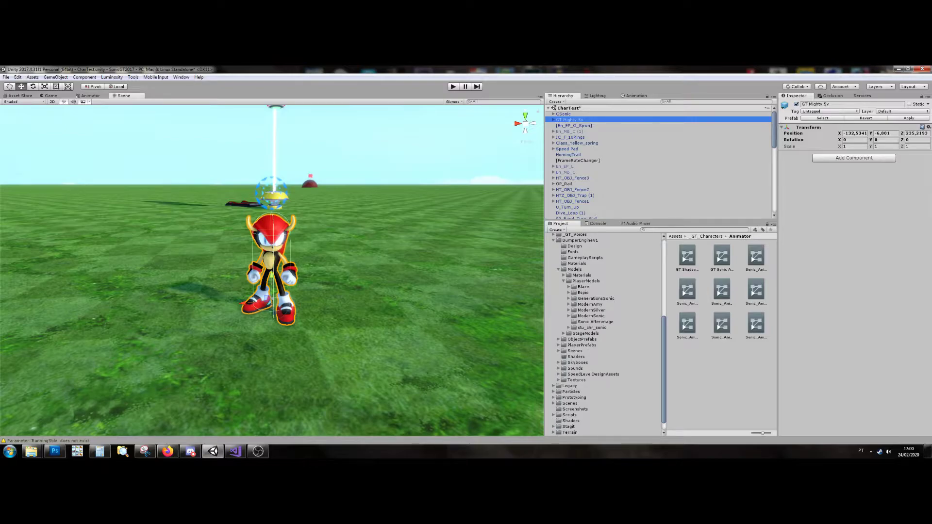
Examine the Espio, Silver, Amy and Blaze character models in the PlayerModels subfolders
{"action": "left_click", "coordinate": [582, 292]}
{"action": "left_click", "coordinate": [739, 256]}
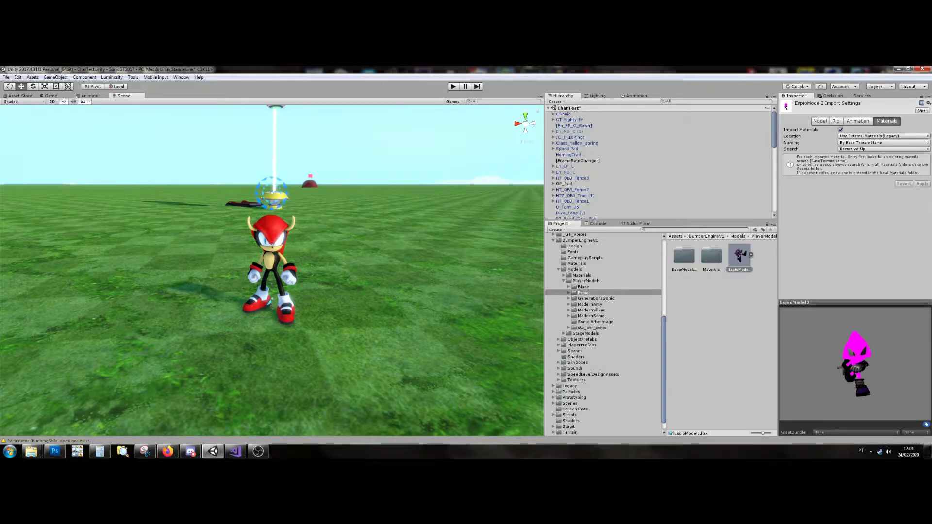
{"action": "left_click", "coordinate": [590, 309]}
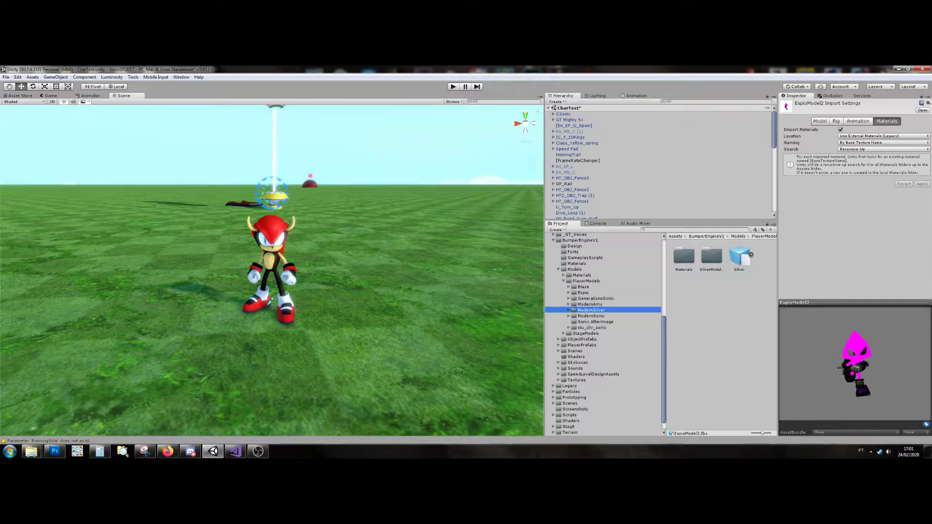
{"action": "left_click", "coordinate": [739, 258]}
{"action": "left_click", "coordinate": [589, 303]}
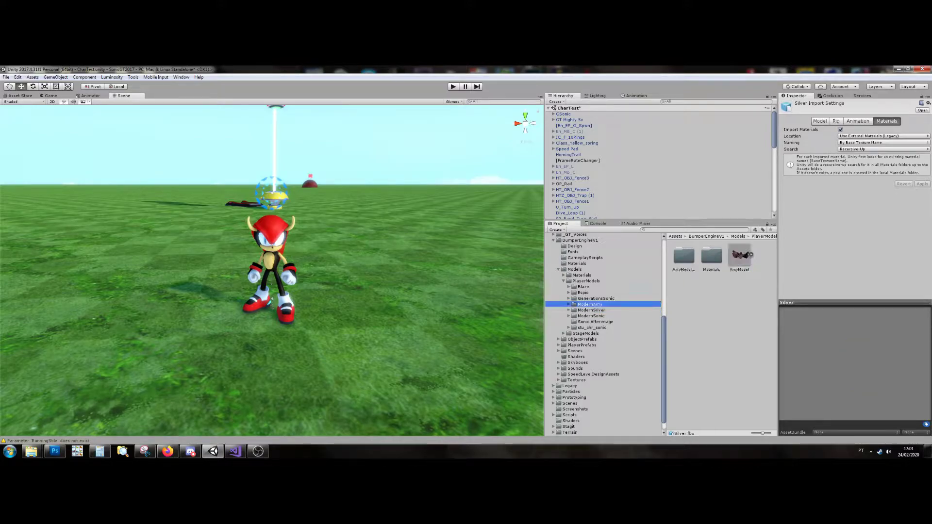
{"action": "left_click", "coordinate": [739, 257]}
{"action": "left_click", "coordinate": [819, 121]}
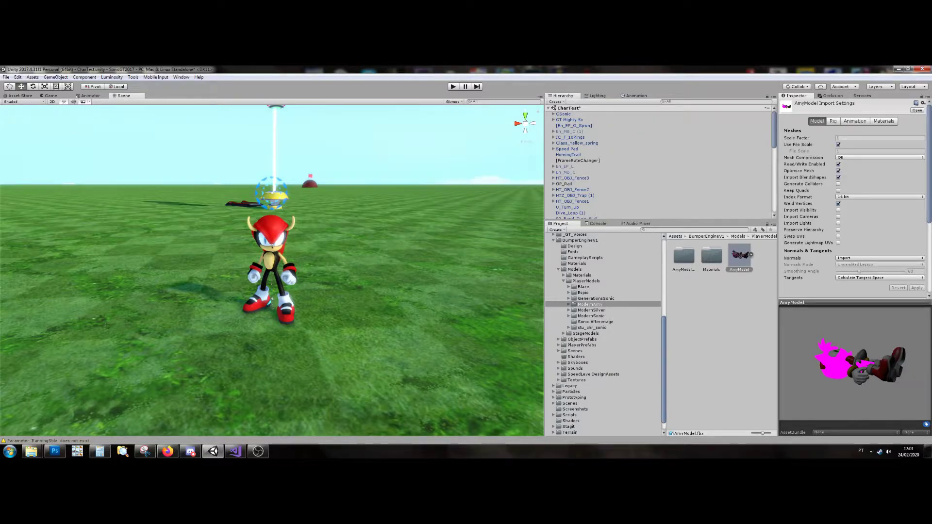
{"action": "left_click", "coordinate": [595, 298]}
{"action": "key", "text": "Up"}
{"action": "key", "text": "Up"}
{"action": "left_click", "coordinate": [755, 289]}
{"action": "left_click", "coordinate": [686, 290]}
Place the EspioModel2 model from the Espio folder in the scene beside Mighty
{"action": "key", "text": "Down"}
{"action": "key", "text": "Down"}
{"action": "key", "text": "Up"}
{"action": "left_click", "coordinate": [739, 256]}
{"action": "left_click_drag", "start_coordinate": [739, 255], "coordinate": [341, 279]}
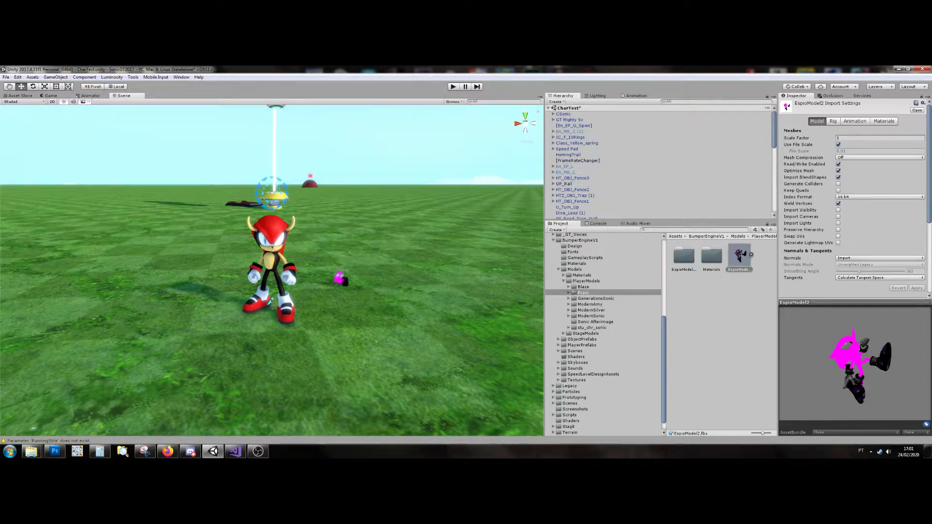
Copy the Transform component of Mighty1, found under MightyPlayerSkin's SkinOffset
{"action": "left_click", "coordinate": [553, 125]}
{"action": "left_click", "coordinate": [563, 154]}
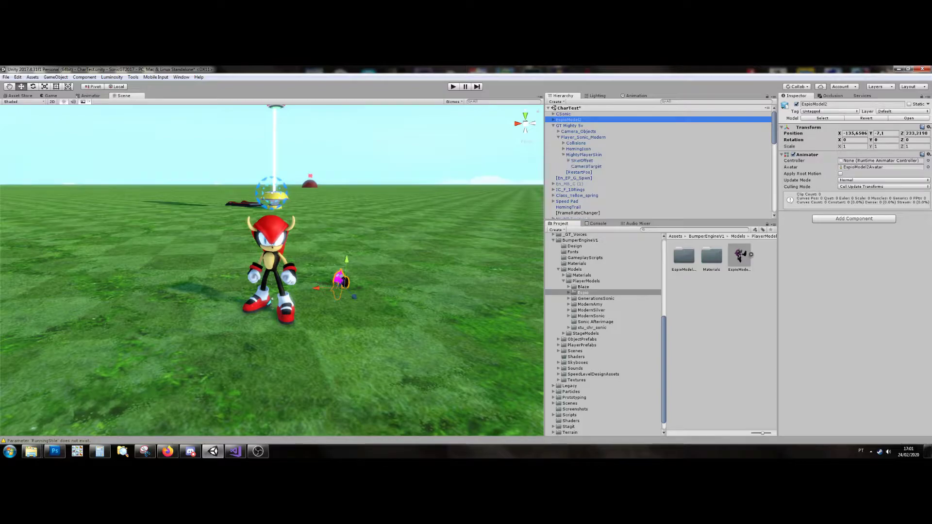
{"action": "left_click", "coordinate": [581, 160]}
{"action": "key", "text": "Right"}
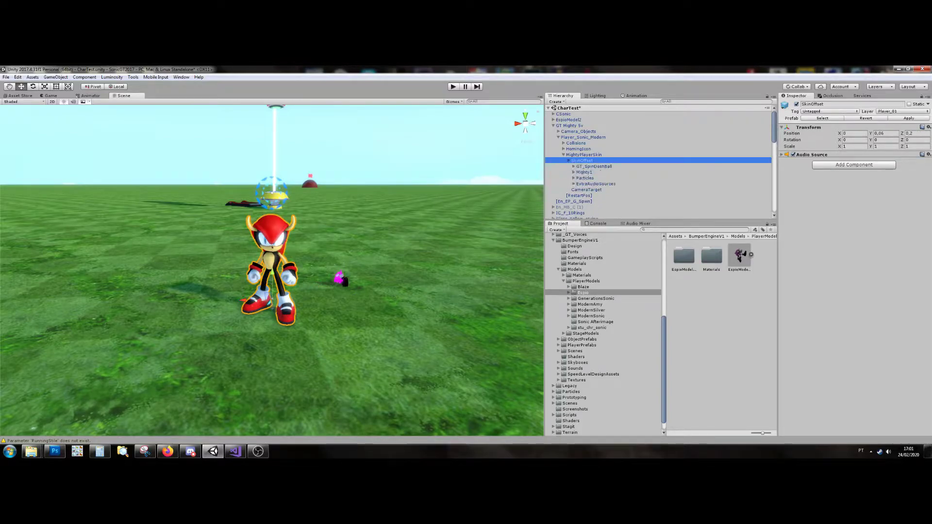
{"action": "key", "text": "Down"}
{"action": "key", "text": "Down"}
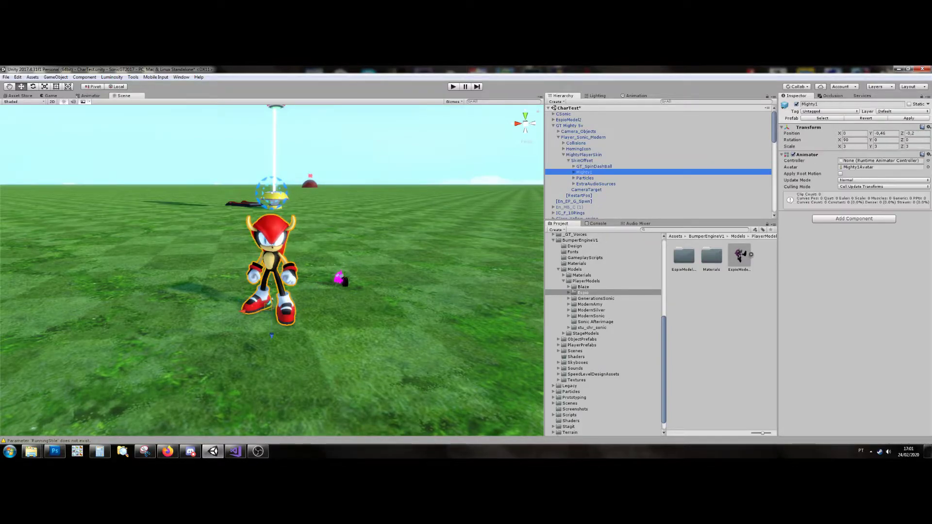
{"action": "right_click", "coordinate": [586, 173]}
{"action": "right_click", "coordinate": [827, 127]}
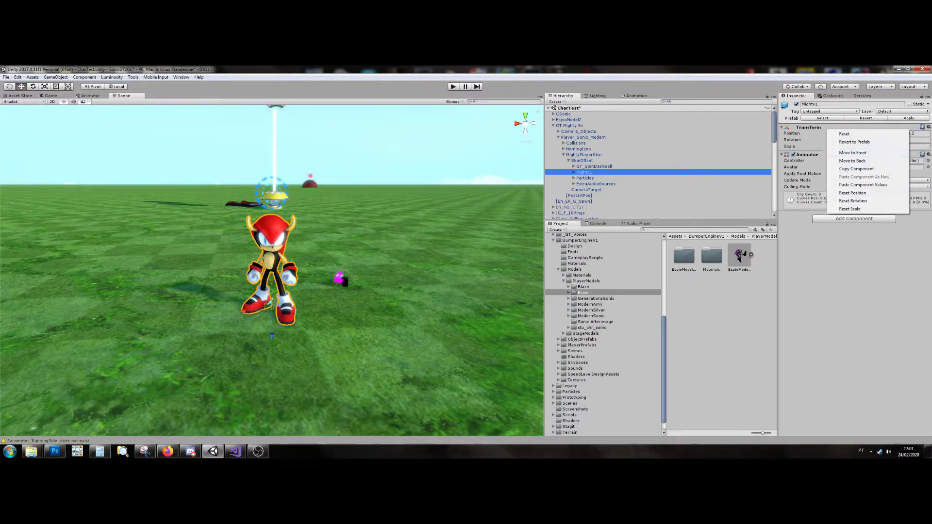
{"action": "left_click", "coordinate": [856, 169]}
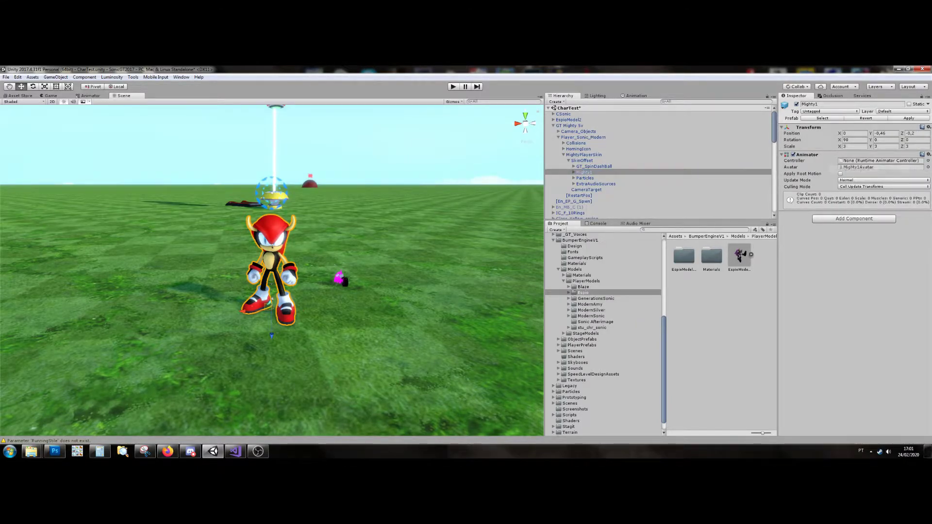
Try EspioModel2 under SkinOffset with Mighty1's copied Transform values, and undo its placement
{"action": "left_click_drag", "start_coordinate": [568, 120], "coordinate": [588, 168]}
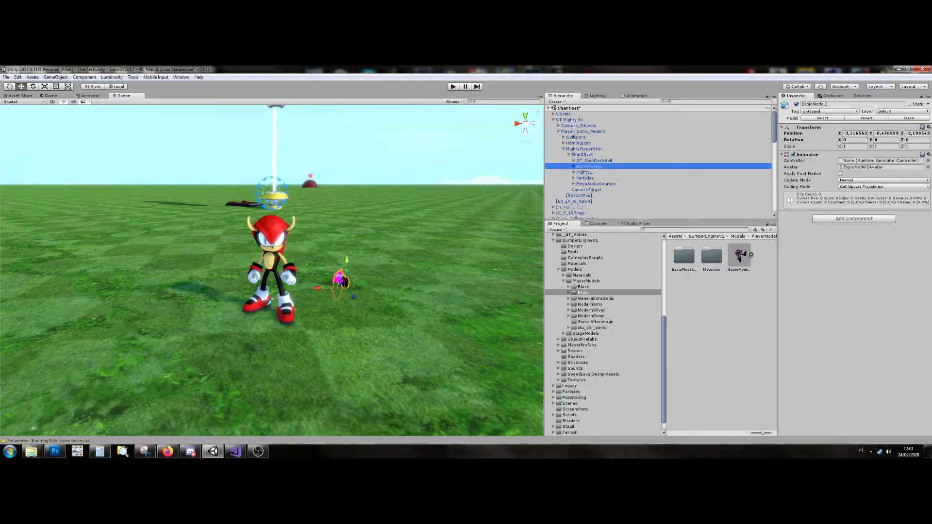
{"action": "right_click", "coordinate": [819, 127]}
{"action": "left_click", "coordinate": [855, 182]}
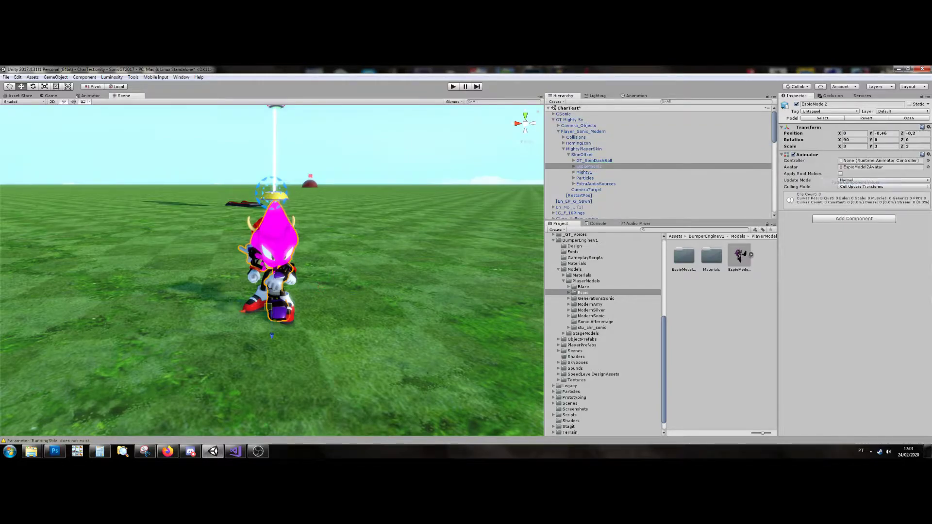
{"action": "left_click", "coordinate": [739, 256]}
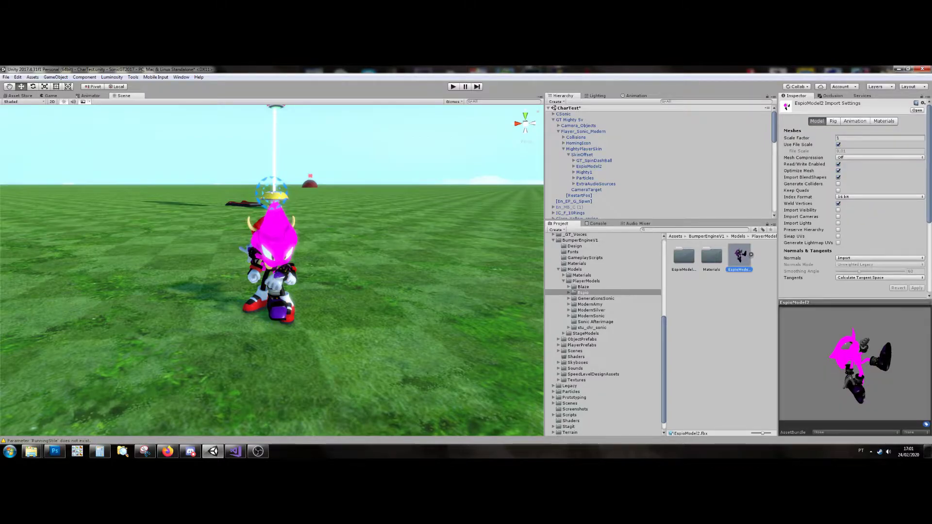
{"action": "key", "text": "ctrl+z"}
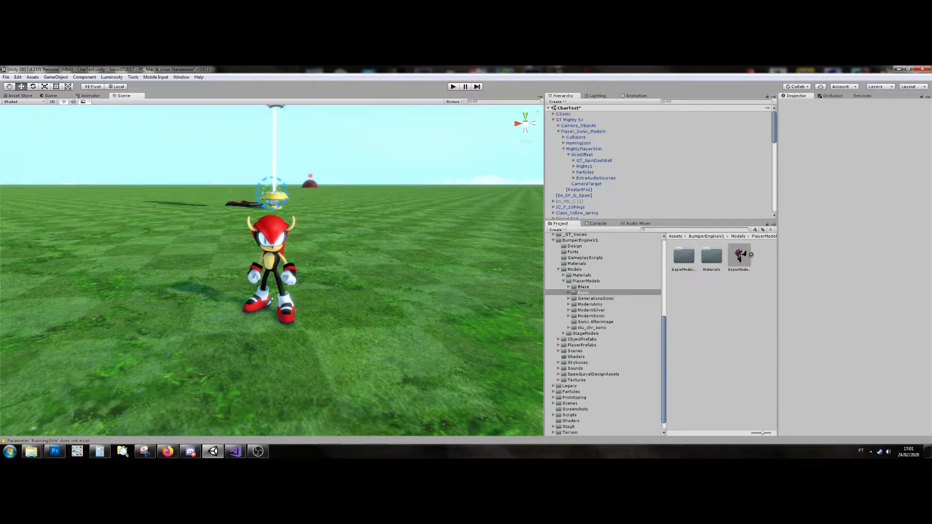
Place BlazeModel from the Blaze folder in the scene beside Mighty and rotate it 90 degrees about X
{"action": "left_click", "coordinate": [583, 287]}
{"action": "left_click", "coordinate": [755, 290]}
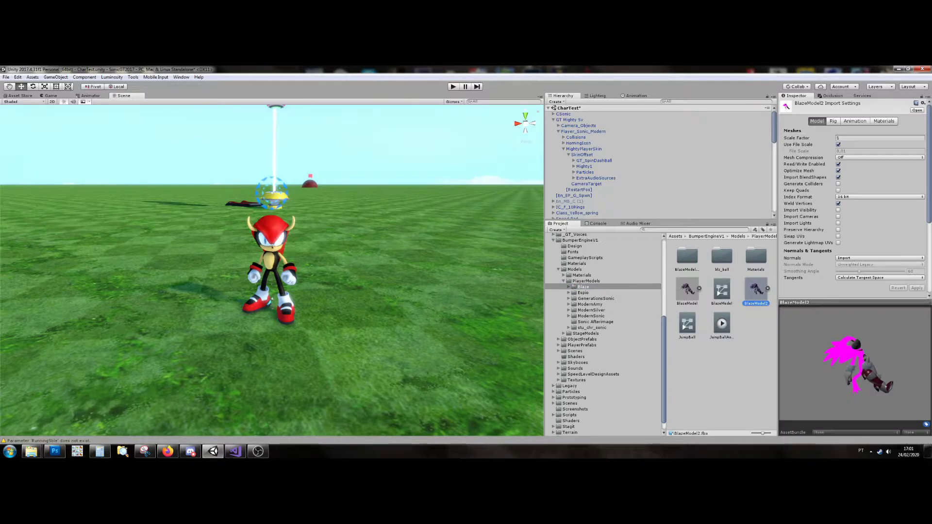
{"action": "left_click", "coordinate": [686, 291]}
{"action": "left_click_drag", "start_coordinate": [686, 290], "coordinate": [339, 296]}
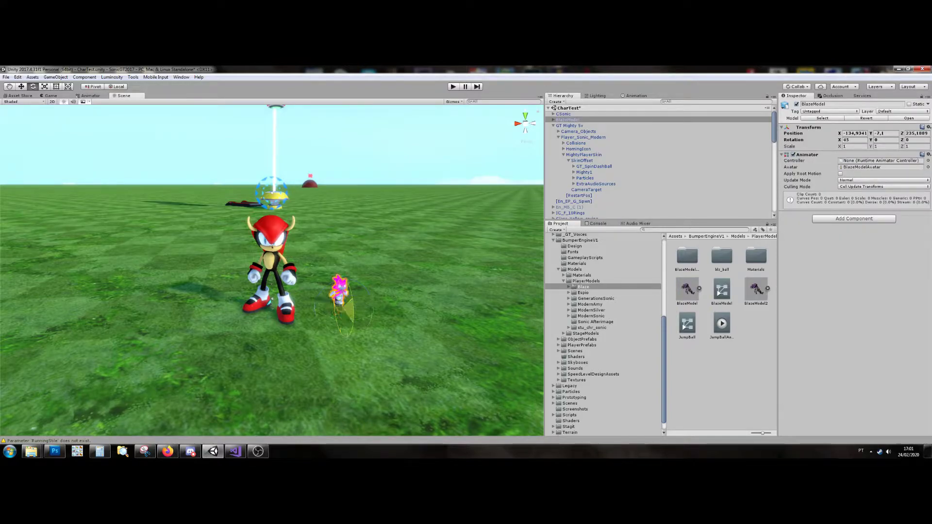
{"action": "key", "text": "f"}
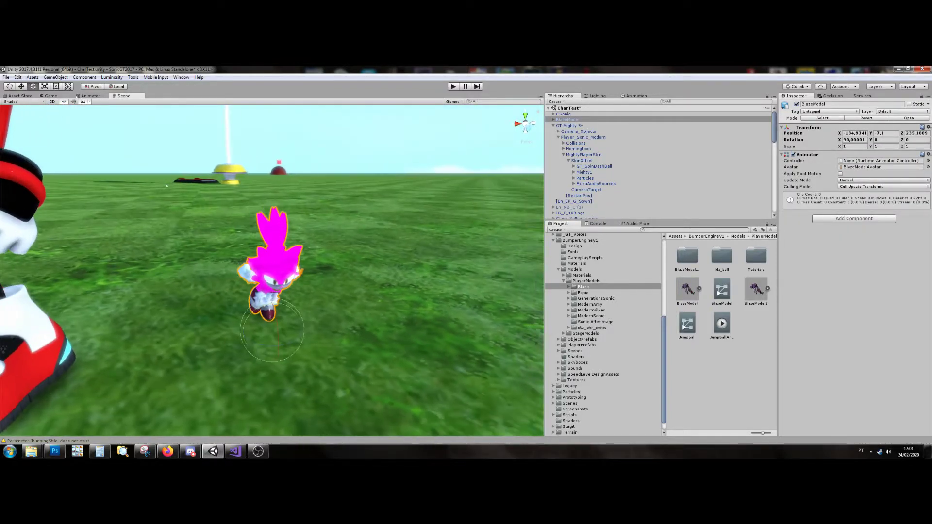
{"action": "scroll", "coordinate": [272, 271], "scroll_direction": "down", "scroll_amount": 3}
Set the shader of the BlazeSpinBall material in Blaze's Materials folder to Standard
{"action": "left_click", "coordinate": [755, 257]}
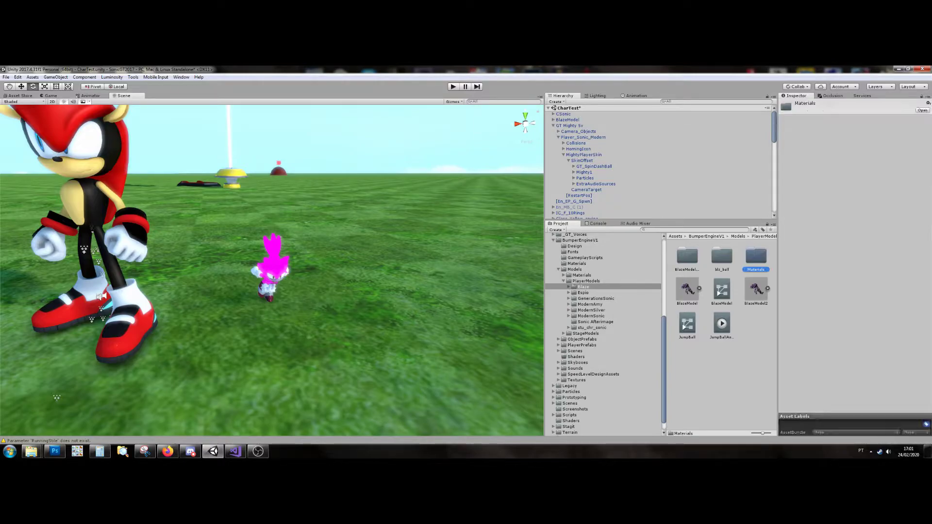
{"action": "double_click", "coordinate": [755, 256]}
{"action": "left_click", "coordinate": [722, 256]}
{"action": "left_click", "coordinate": [867, 110]}
{"action": "left_click", "coordinate": [844, 403]}
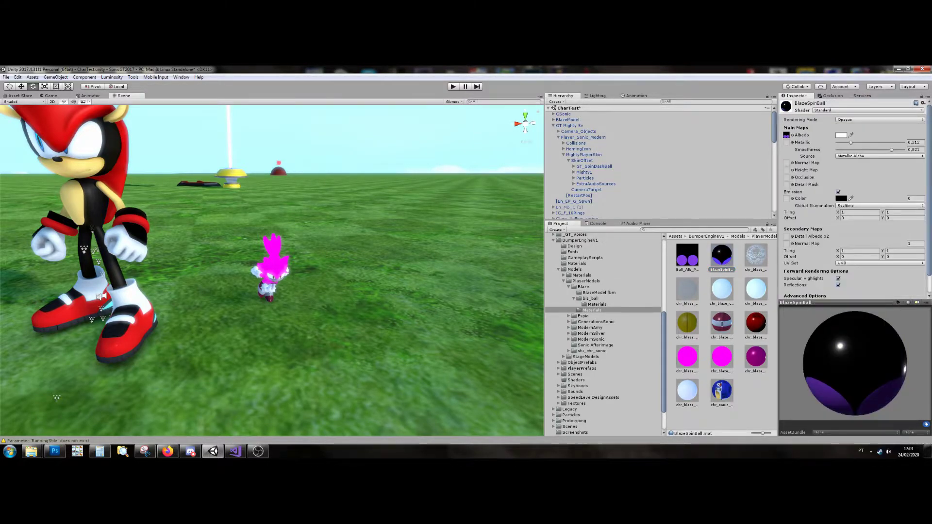
Set the shaders of chr_blaze_suit01_dif_HD and chr_blaze_skin_dif_HD on Blaze's mesh to Standard
{"action": "left_click", "coordinate": [271, 264]}
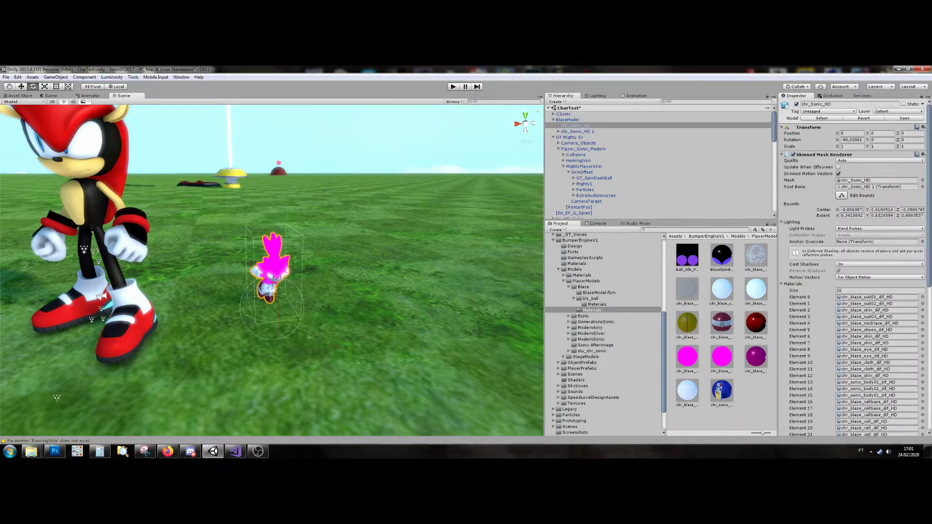
{"action": "scroll", "coordinate": [851, 267], "scroll_direction": "down", "scroll_amount": 10}
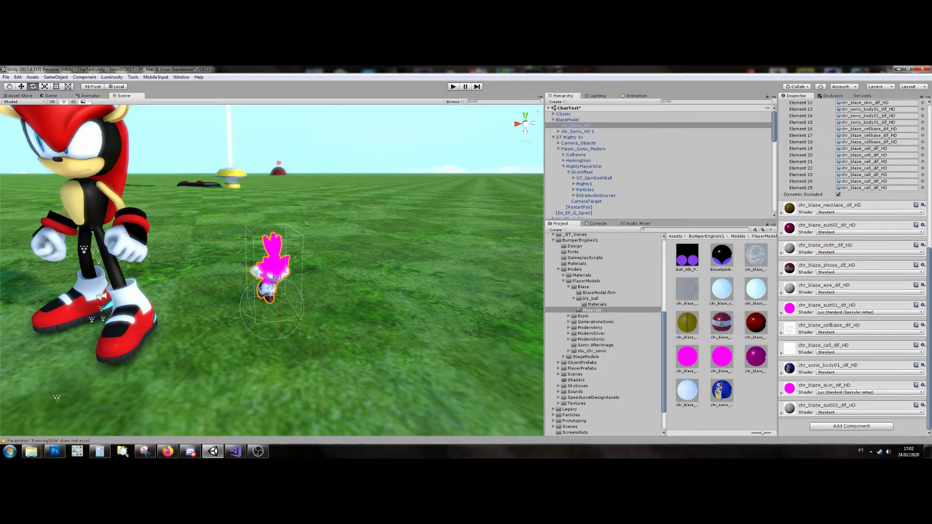
{"action": "left_click", "coordinate": [869, 312]}
{"action": "left_click", "coordinate": [844, 403]}
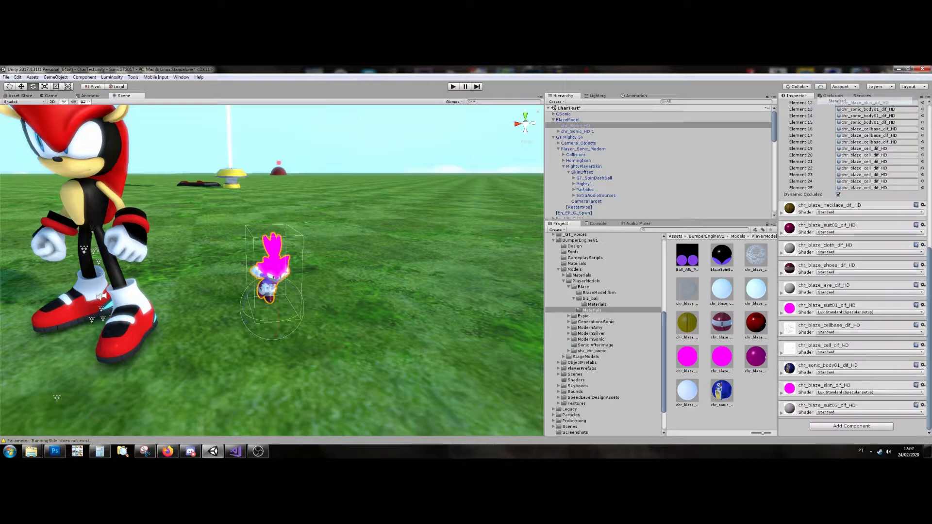
{"action": "left_click", "coordinate": [868, 392]}
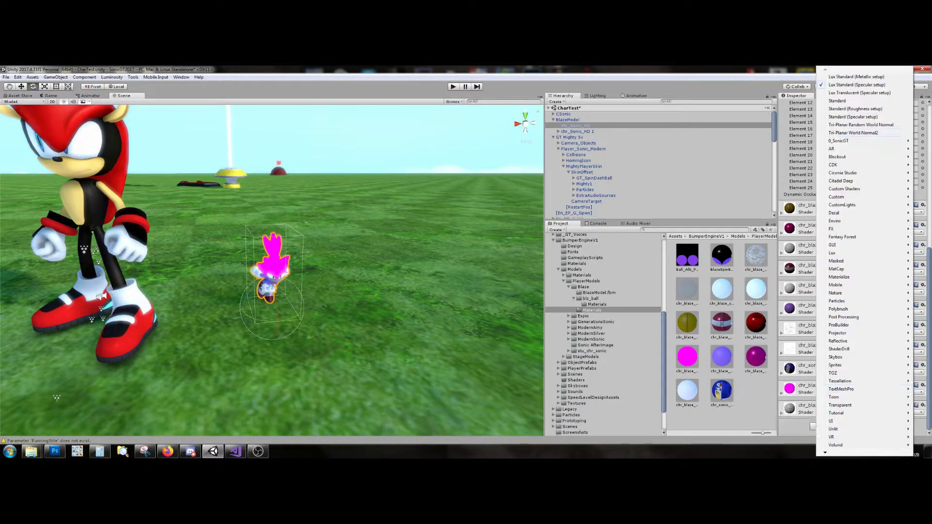
{"action": "left_click", "coordinate": [836, 100]}
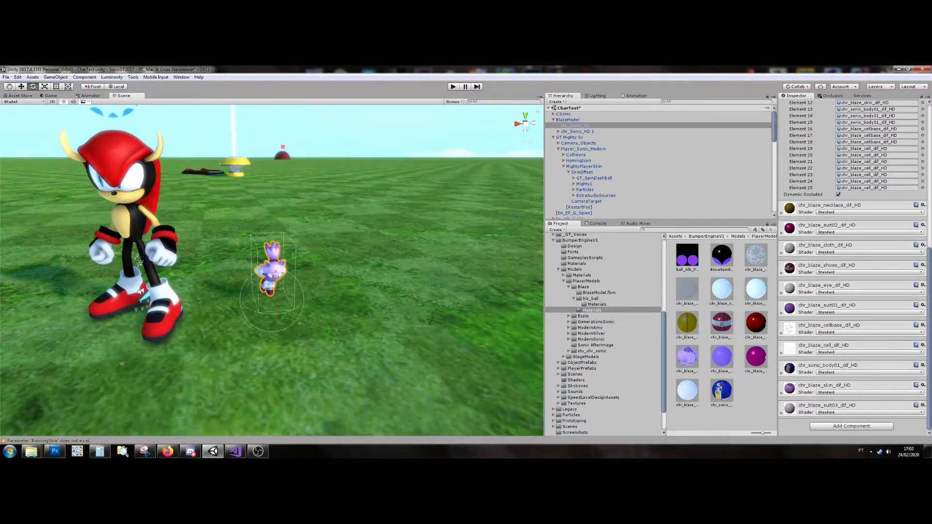
Move BlazeModel under MightyPlayerSkin's SkinOffset and paste Mighty1's copied Transform values onto it
{"action": "left_click", "coordinate": [567, 119]}
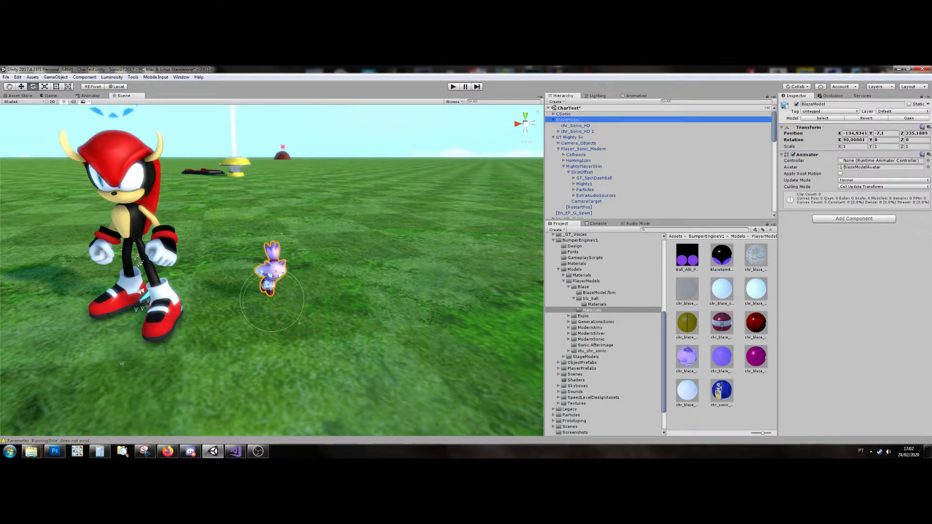
{"action": "right_click", "coordinate": [808, 127]}
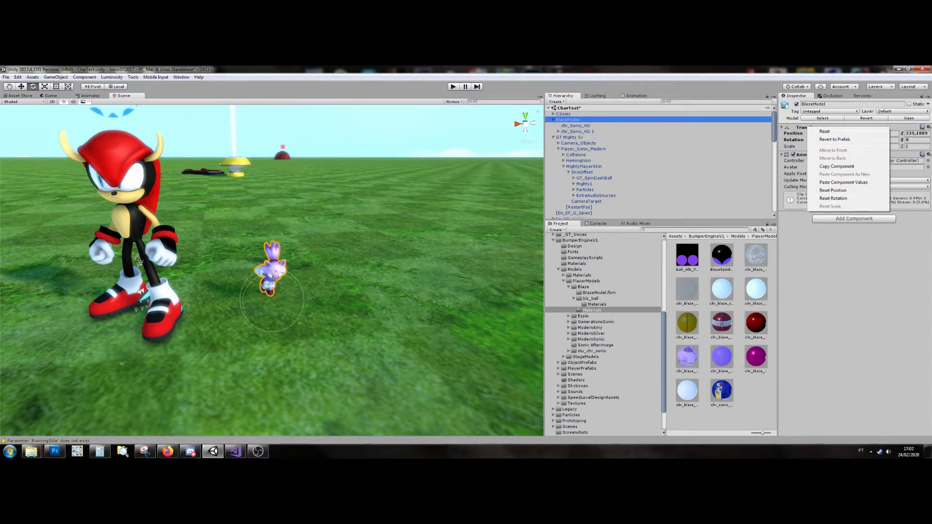
{"action": "left_click_drag", "start_coordinate": [568, 120], "coordinate": [582, 186]}
{"action": "right_click", "coordinate": [807, 127]}
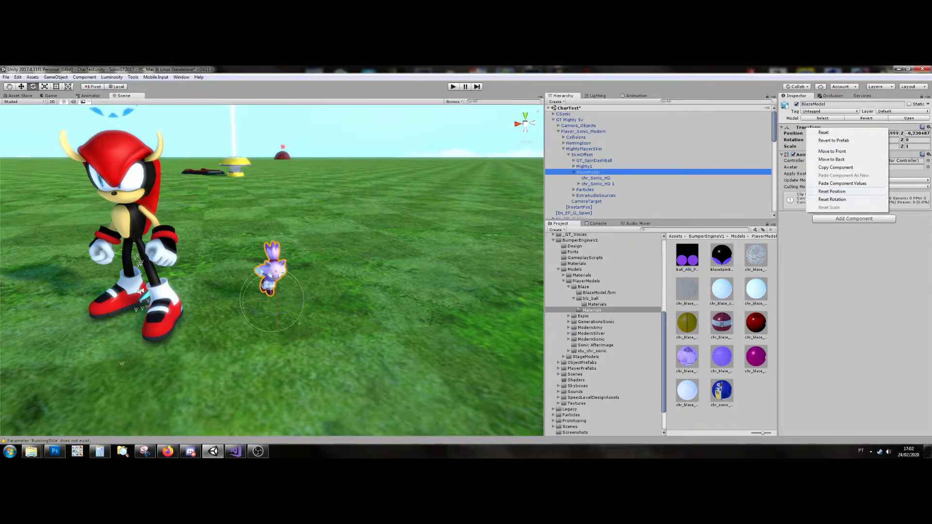
{"action": "left_click", "coordinate": [842, 183]}
Rename BlazeModel's two child objects to chr_Sonic and chr_Sonic 1
{"action": "left_click_drag", "start_coordinate": [271, 272], "coordinate": [369, 276], "text": "alt"}
{"action": "left_click", "coordinate": [595, 177]}
{"action": "left_click", "coordinate": [601, 178]}
{"action": "key", "text": "BackSpace"}
{"action": "key", "text": "BackSpace"}
{"action": "key", "text": "Return"}
{"action": "key", "text": "Down"}
{"action": "key", "text": "F2"}
{"action": "key", "text": "BackSpace"}
{"action": "key", "text": "BackSpace"}
{"action": "key", "text": "Return"}
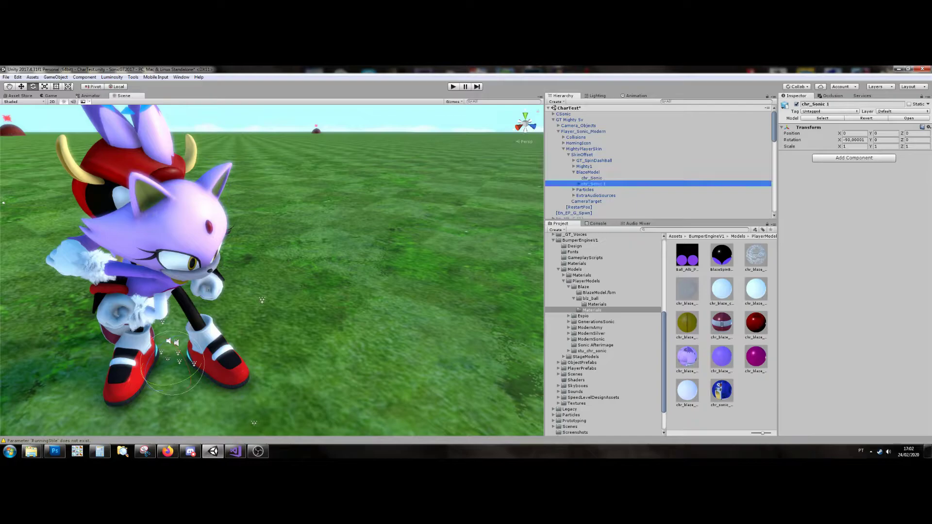
Delete the Mighty1 model from SkinOffset and accept breaking the prefab instance
{"action": "key", "text": "Left"}
{"action": "key", "text": "Left"}
{"action": "key", "text": "Up"}
{"action": "key", "text": "Delete"}
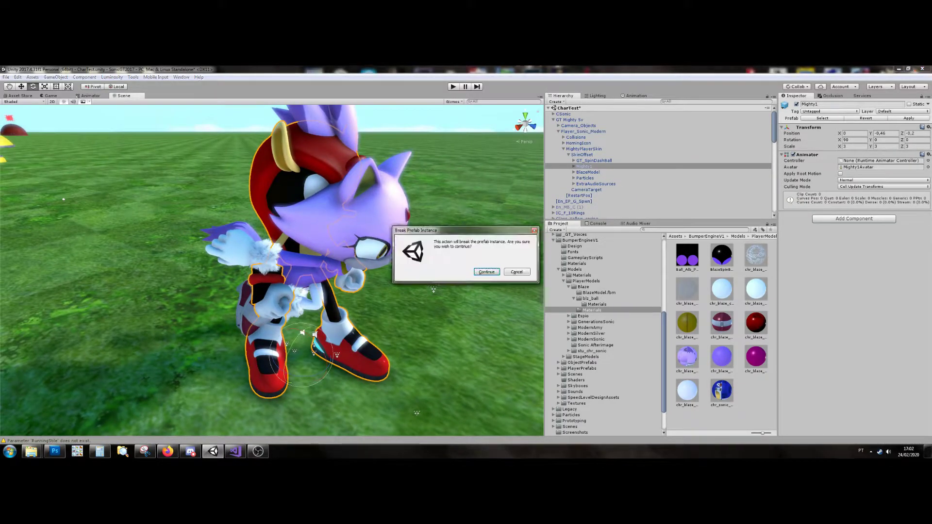
{"action": "key", "text": "Return"}
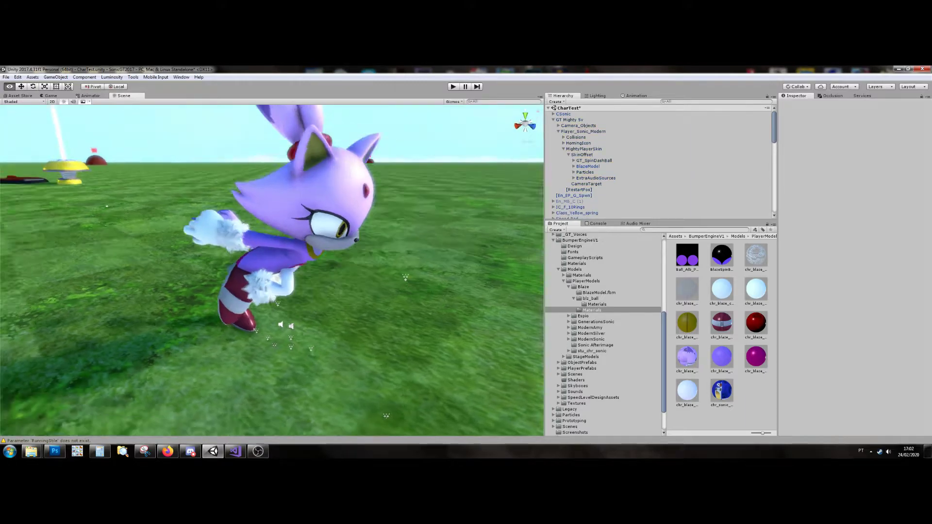
Preview MightyPlayerSkin's Idle animation on the Blaze model by scrubbing its timeline
{"action": "left_click", "coordinate": [587, 166]}
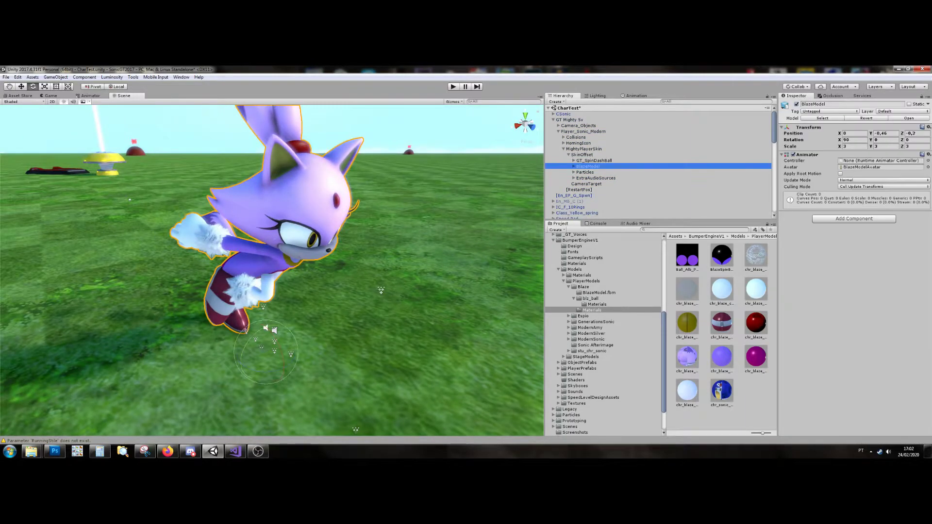
{"action": "left_click", "coordinate": [583, 149]}
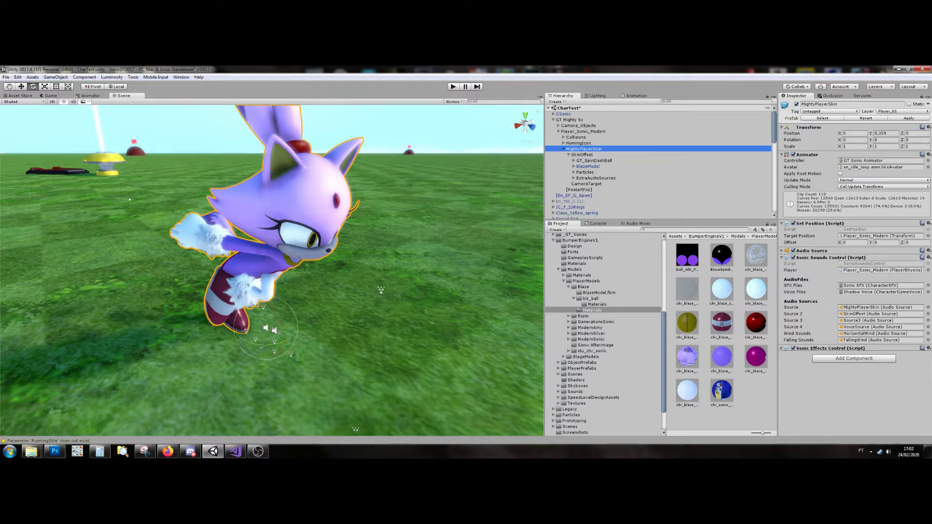
{"action": "key", "text": "ctrl+6"}
{"action": "left_click_drag", "start_coordinate": [669, 101], "coordinate": [691, 101]}
{"action": "left_click_drag", "start_coordinate": [272, 272], "coordinate": [369, 271], "text": "alt"}
{"action": "left_click_drag", "start_coordinate": [125, 404], "coordinate": [112, 276], "text": "alt"}
{"action": "key", "text": "f"}
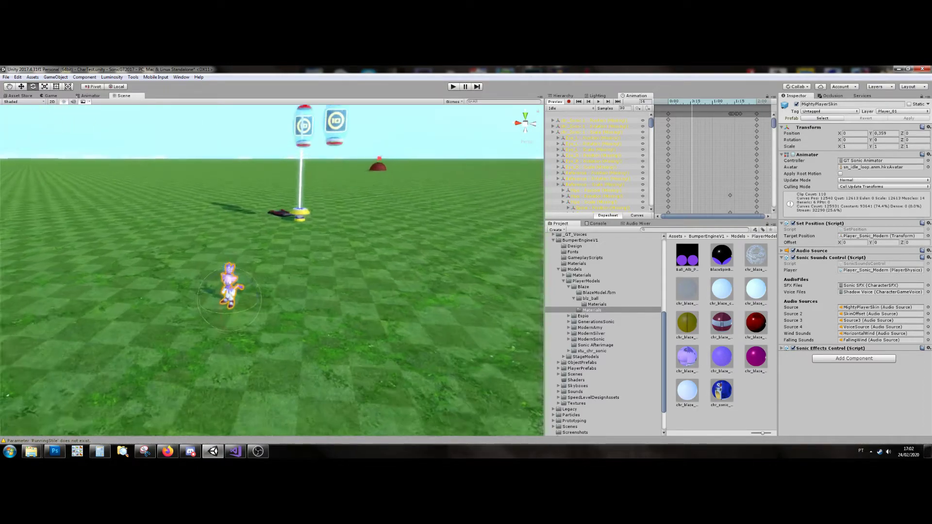
{"action": "left_click_drag", "start_coordinate": [301, 271], "coordinate": [301, 238], "text": "alt"}
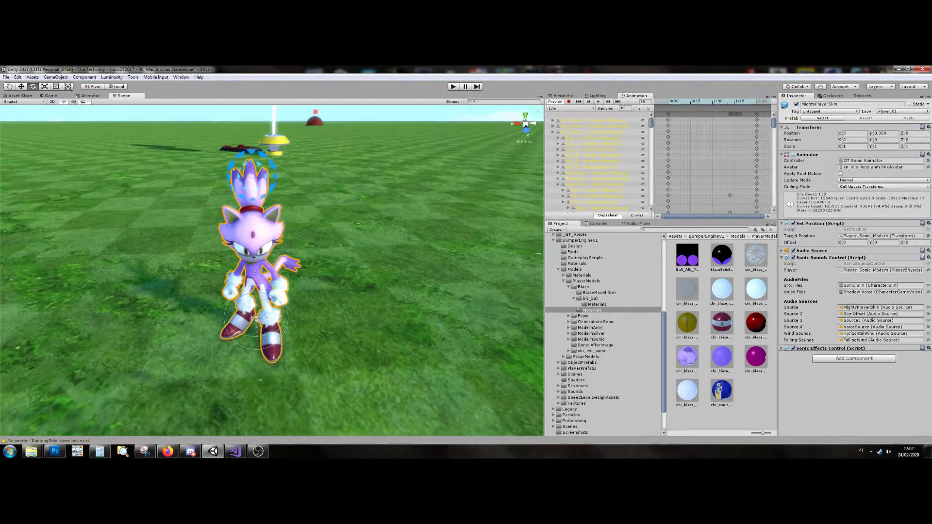
Assign BlazeModel's chr_Sonic mesh renderer to the single Player Skins element on Player_Sonic_Modern
{"action": "key", "text": "ctrl+4"}
{"action": "left_click", "coordinate": [582, 131]}
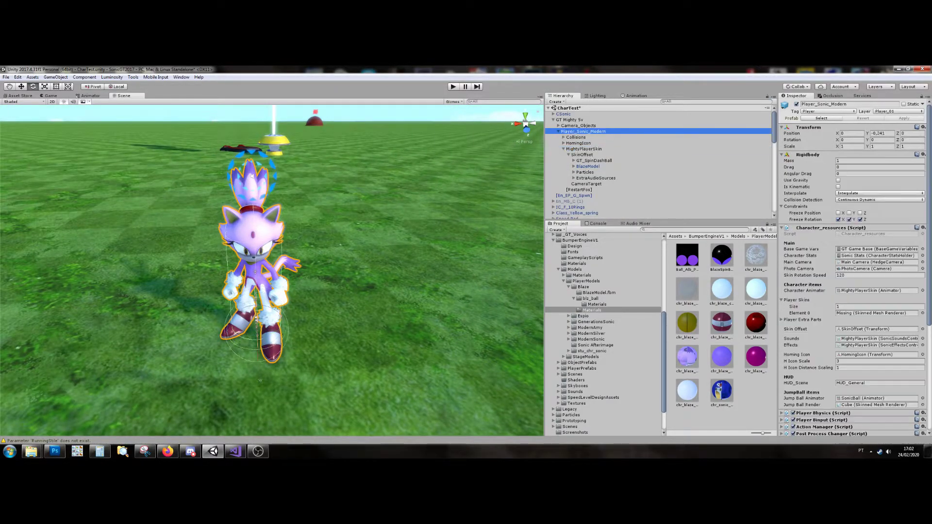
{"action": "scroll", "coordinate": [854, 267], "scroll_direction": "down", "scroll_amount": 1}
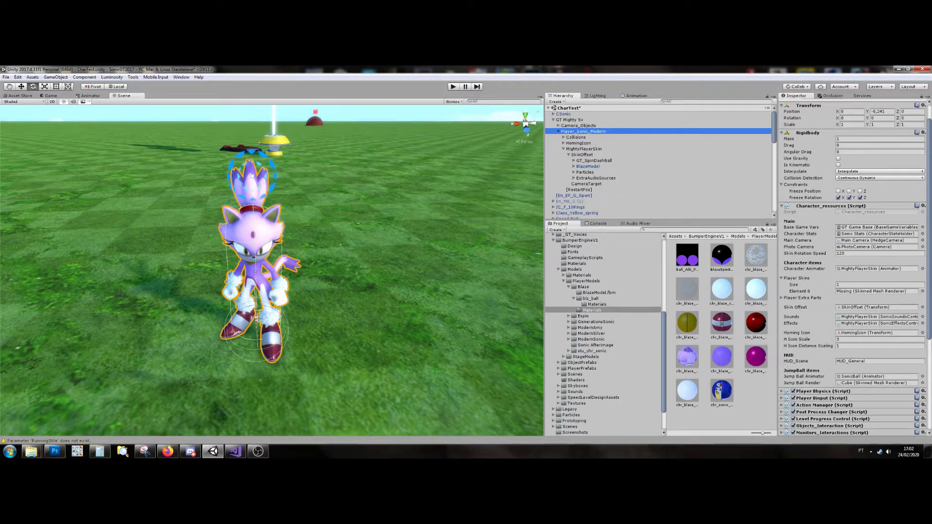
{"action": "left_click", "coordinate": [876, 291]}
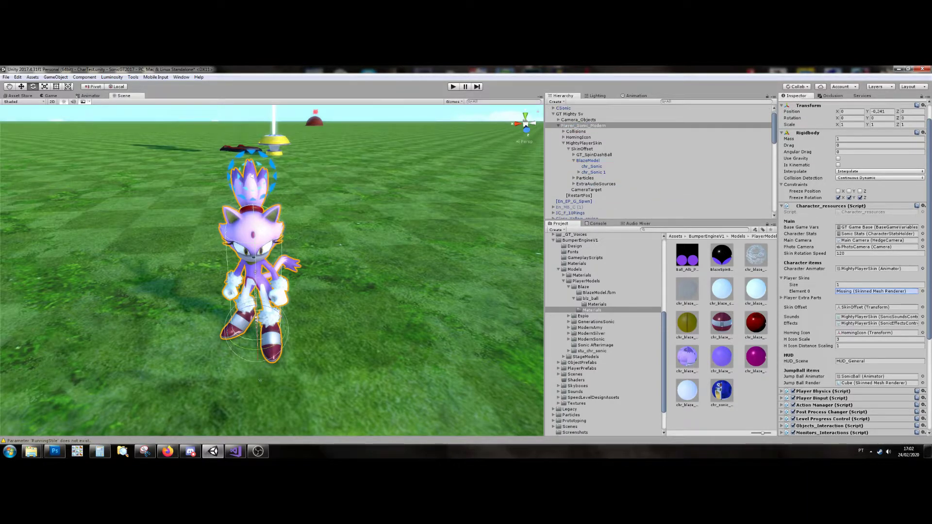
{"action": "left_click_drag", "start_coordinate": [591, 166], "coordinate": [875, 291]}
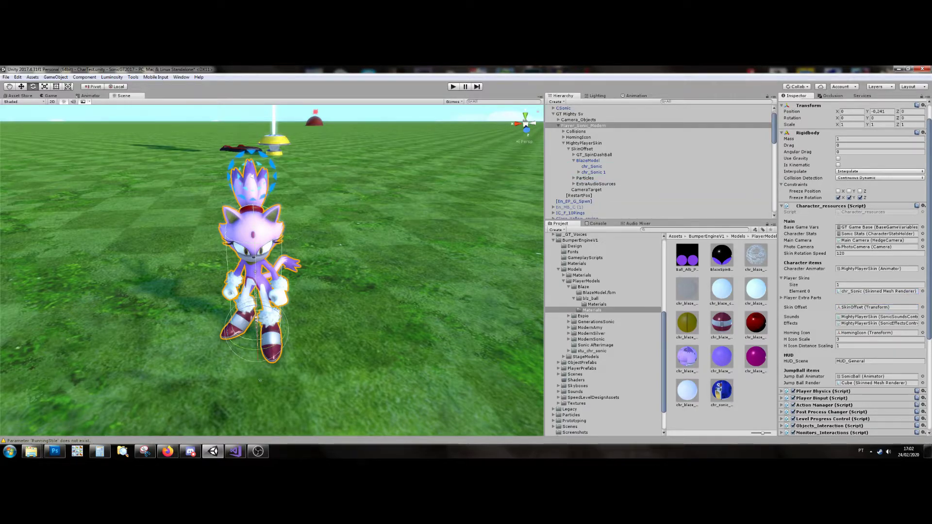
Locate the assets assigned to Character Stats and Base Game Vars, and inspect the GT Game Camera settings
{"action": "left_click", "coordinate": [876, 233]}
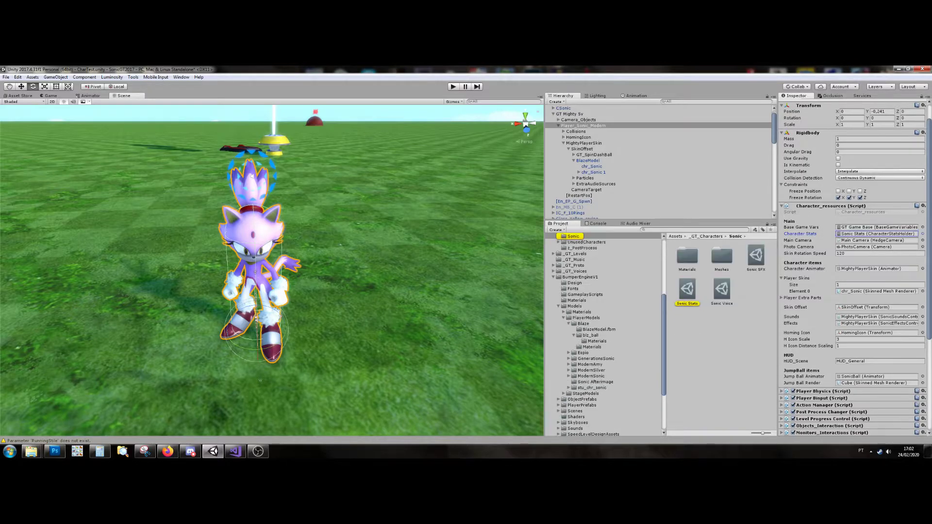
{"action": "left_click", "coordinate": [876, 227]}
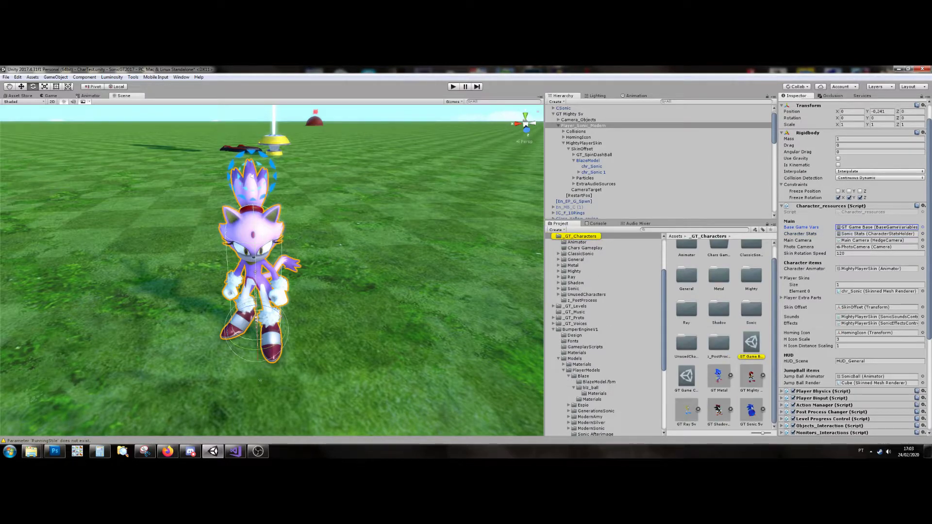
{"action": "left_click", "coordinate": [686, 376]}
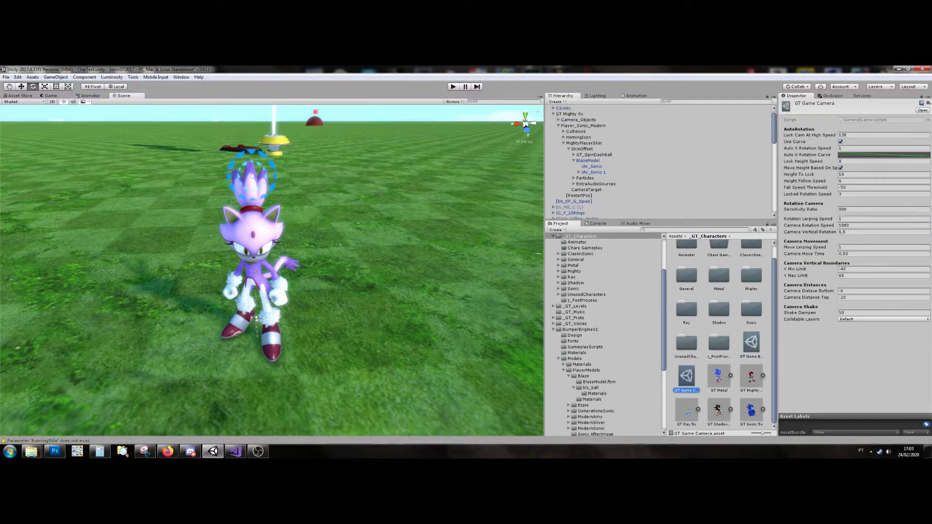
Assign the Head bone from BlazeModel's chr_Sonic 1 skeleton to Head under Mouth Sides in MightyPlayerSkin's Sonic Effects Control
{"action": "left_click", "coordinate": [588, 160]}
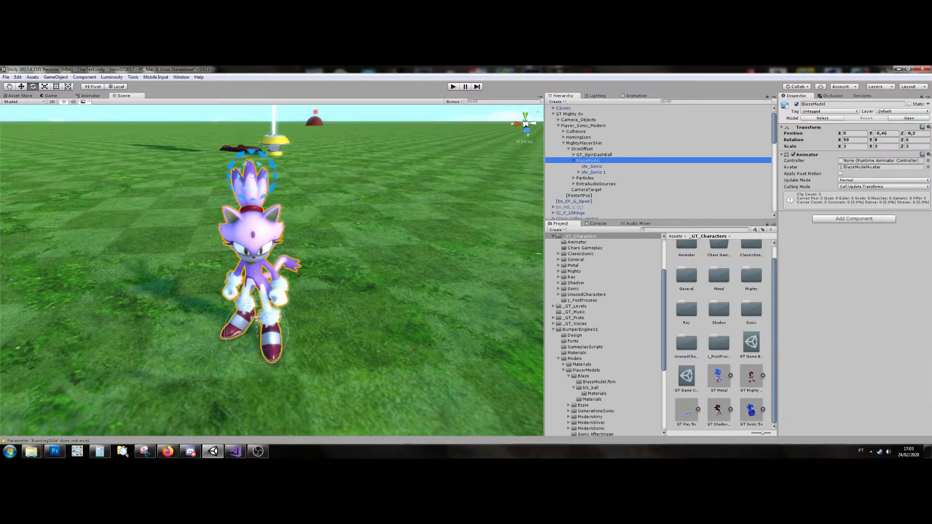
{"action": "left_click", "coordinate": [251, 176]}
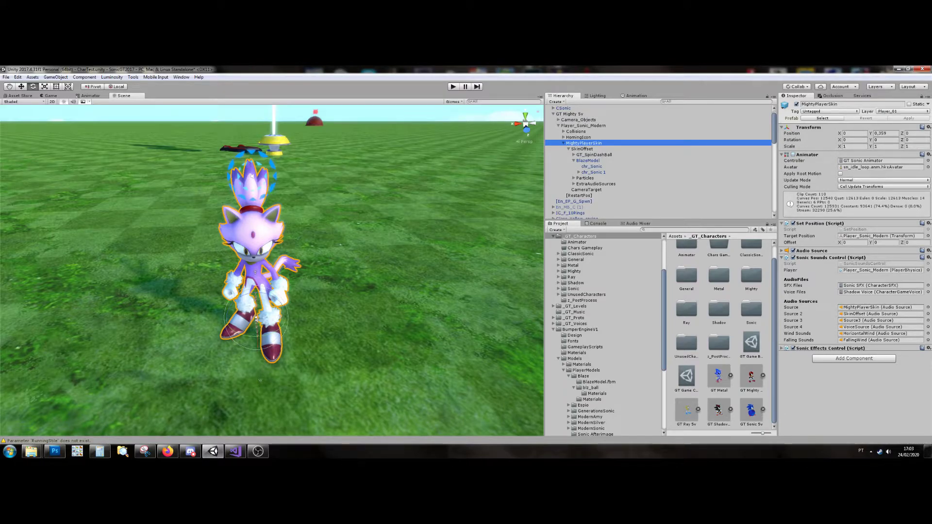
{"action": "left_click", "coordinate": [825, 257]}
{"action": "left_click", "coordinate": [825, 264]}
{"action": "scroll", "coordinate": [854, 264], "scroll_direction": "down", "scroll_amount": 5}
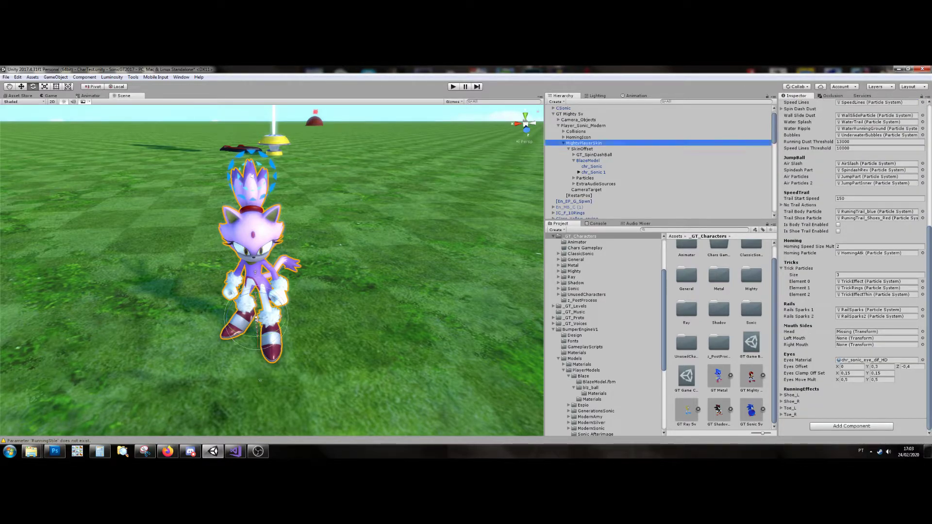
{"action": "left_click", "coordinate": [578, 172]}
{"action": "left_click", "coordinate": [588, 195]}
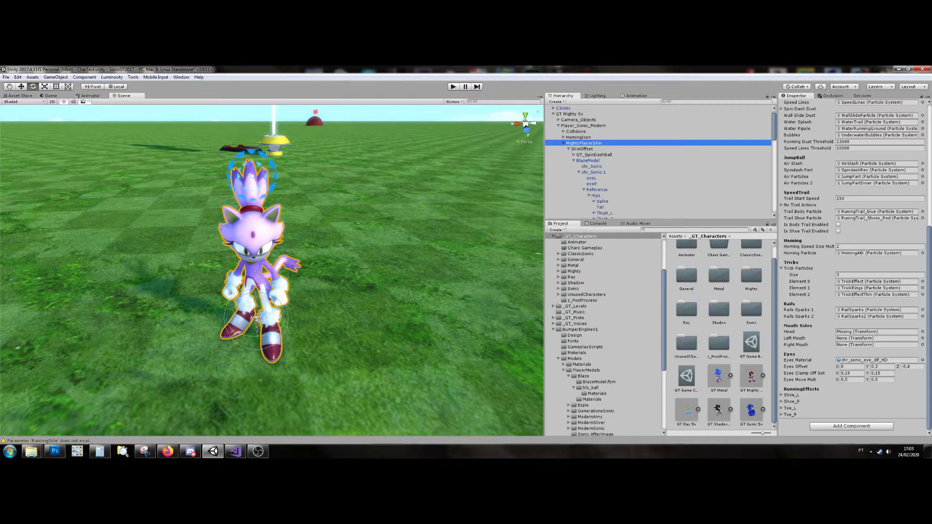
{"action": "left_click", "coordinate": [593, 201]}
{"action": "scroll", "coordinate": [660, 160], "scroll_direction": "down", "scroll_amount": 2}
{"action": "left_click", "coordinate": [598, 164]}
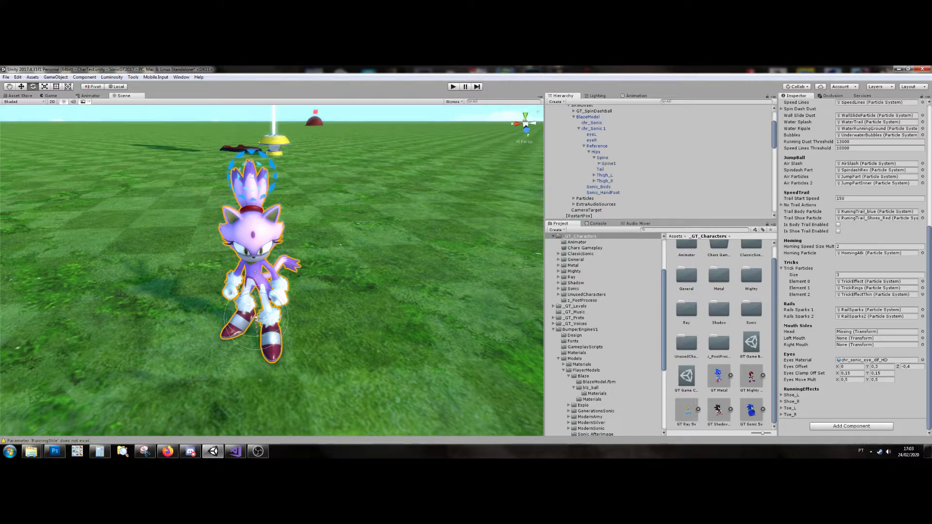
{"action": "left_click", "coordinate": [604, 169]}
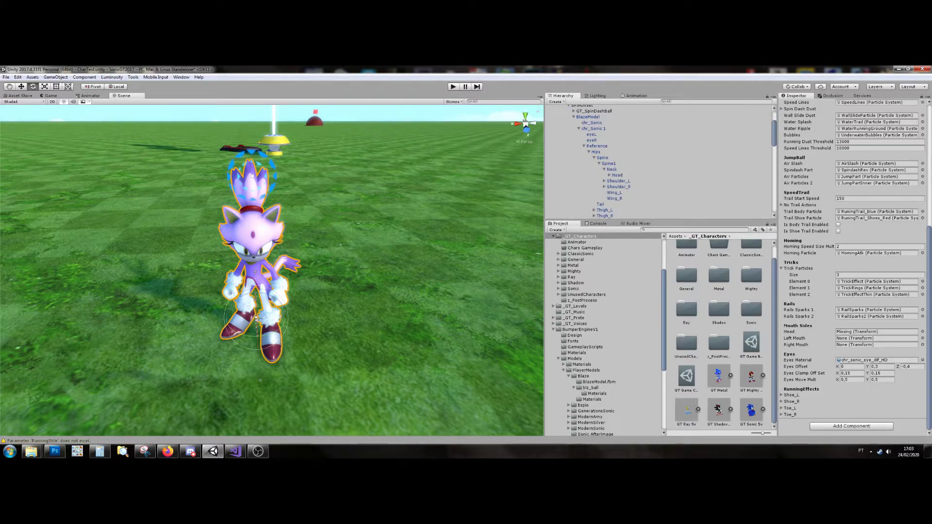
{"action": "left_click_drag", "start_coordinate": [617, 175], "coordinate": [876, 331]}
Find the chr_blaze_eye_dif_HD material through Blaze's chr_Sonic mesh and switch its shader to SonicGT's CharacterShader
{"action": "left_click", "coordinate": [591, 122]}
{"action": "scroll", "coordinate": [854, 267], "scroll_direction": "down", "scroll_amount": 5}
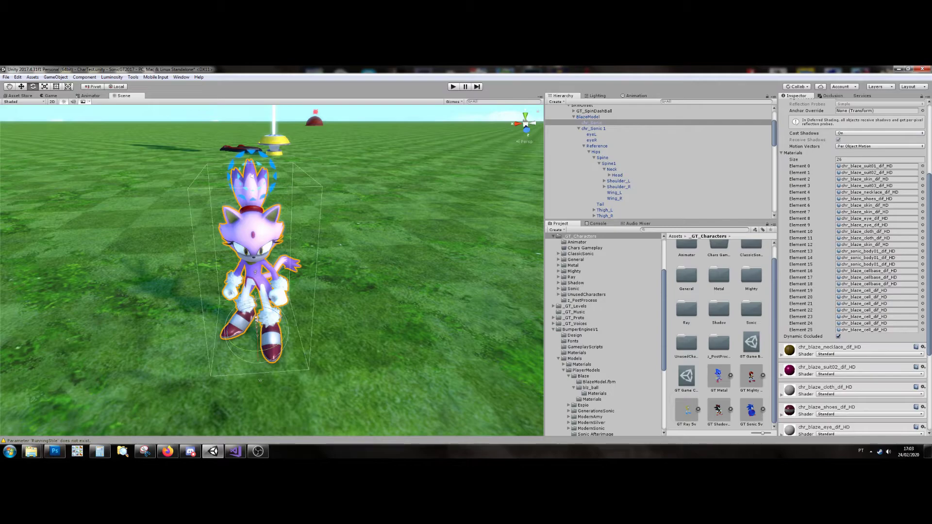
{"action": "left_click", "coordinate": [864, 218]}
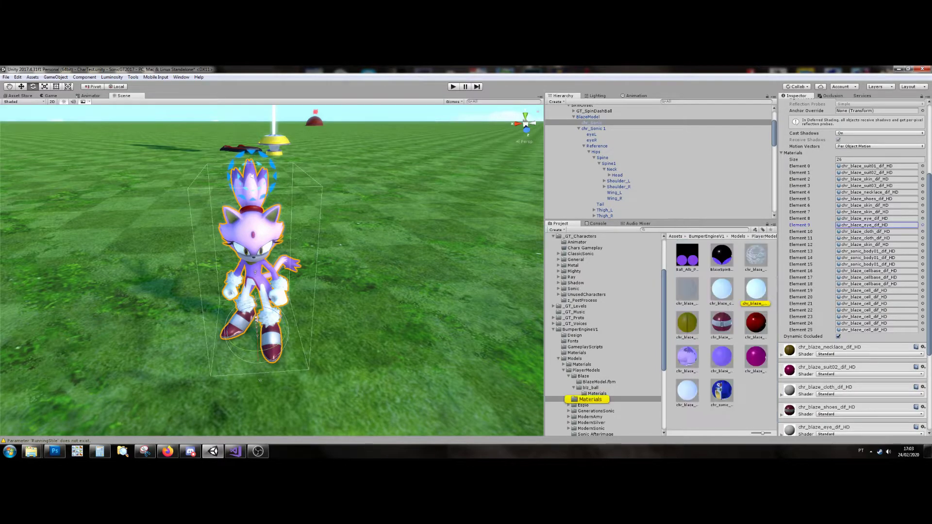
{"action": "left_click", "coordinate": [755, 290]}
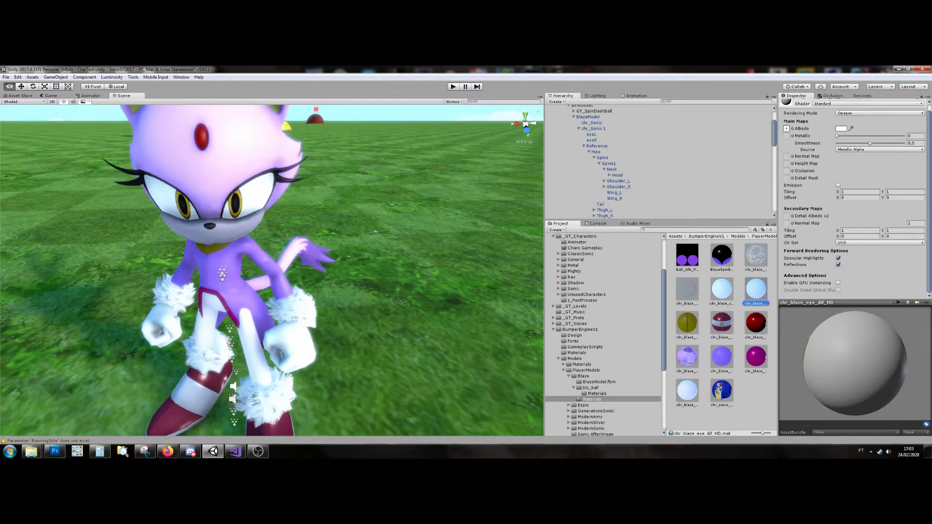
{"action": "left_click", "coordinate": [867, 103]}
{"action": "mouse_move", "coordinate": [844, 141]}
{"action": "left_click", "coordinate": [760, 157]}
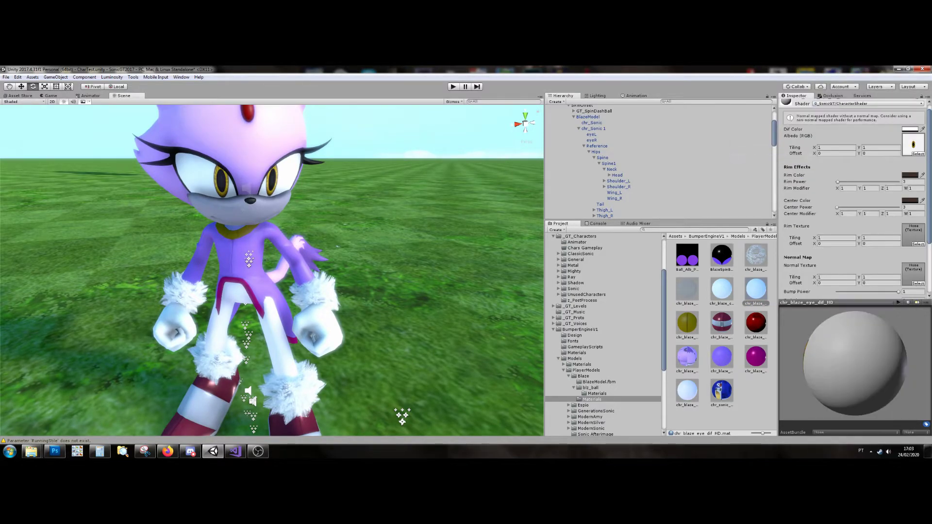
{"action": "left_click_drag", "start_coordinate": [813, 147], "coordinate": [812, 147]}
{"action": "scroll", "coordinate": [271, 270], "scroll_direction": "up", "scroll_amount": 2}
{"action": "scroll", "coordinate": [659, 160], "scroll_direction": "down", "scroll_amount": 4}
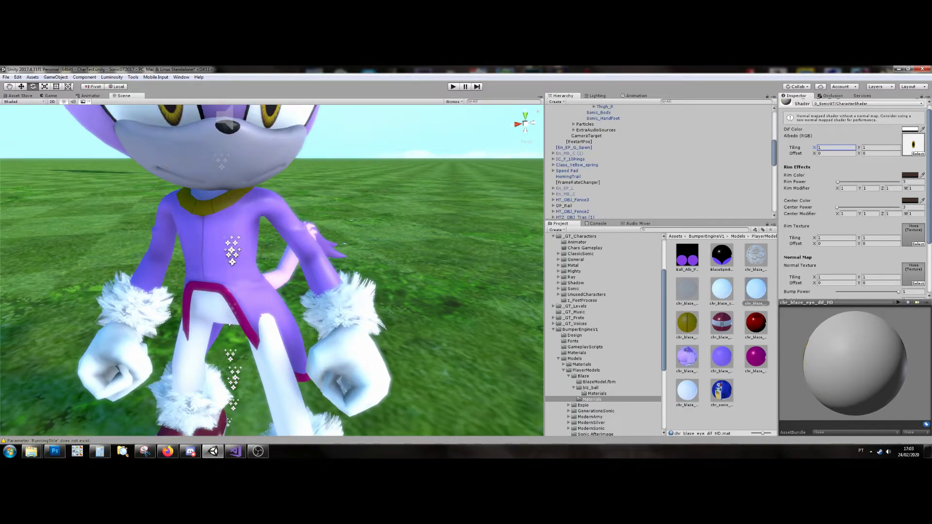
{"action": "scroll", "coordinate": [659, 160], "scroll_direction": "up", "scroll_amount": 5}
{"action": "scroll", "coordinate": [272, 270], "scroll_direction": "down", "scroll_amount": 3}
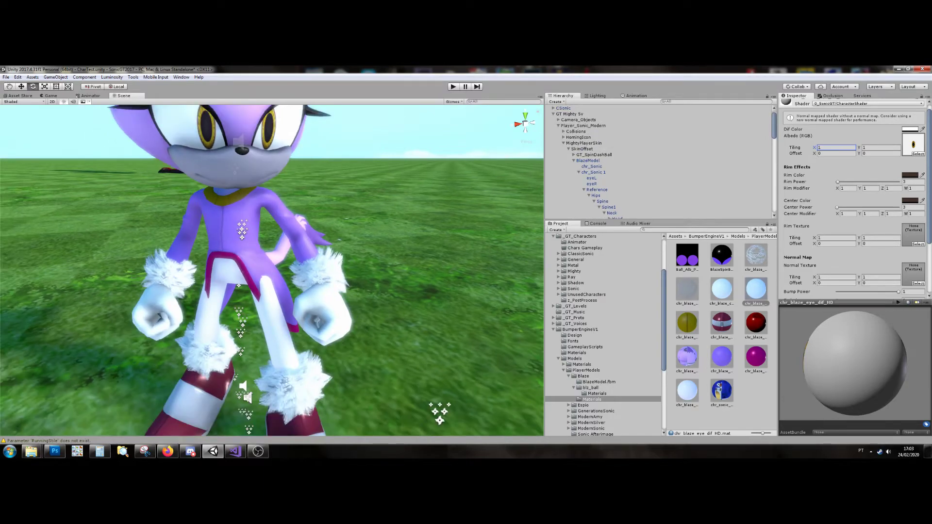
Set MightyPlayerSkin's Eyes Material to chr_blaze_eye_dif_HD in the Sonic Effects Control script
{"action": "left_click", "coordinate": [255, 345]}
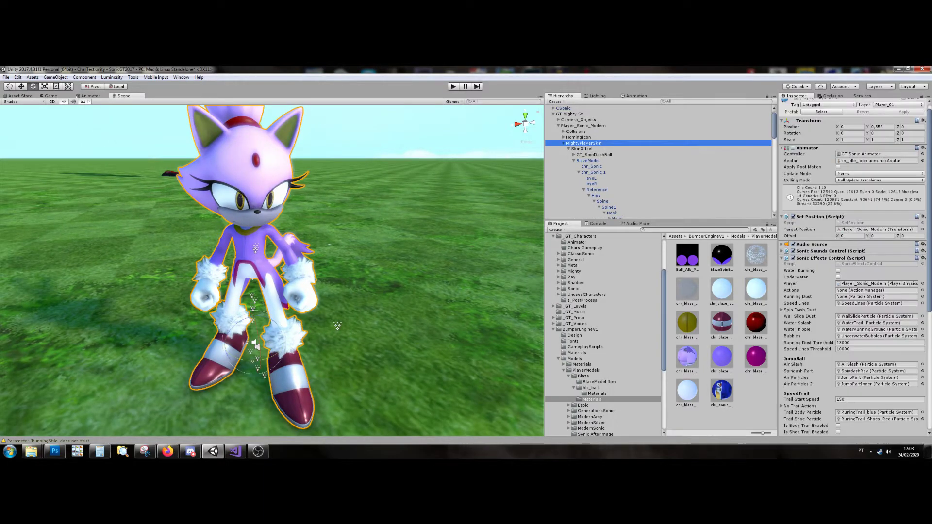
{"action": "scroll", "coordinate": [854, 267], "scroll_direction": "down", "scroll_amount": 10}
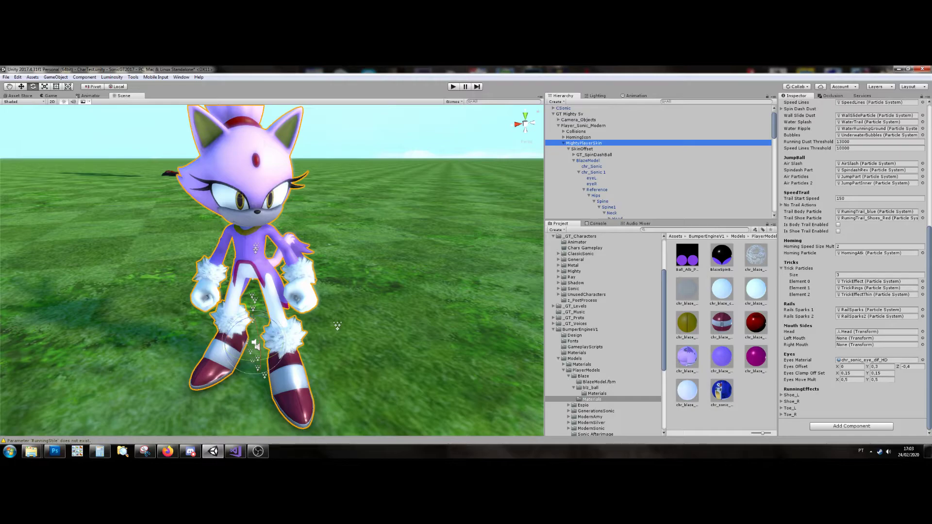
{"action": "scroll", "coordinate": [721, 330], "scroll_direction": "down", "scroll_amount": 3, "text": "ctrl"}
{"action": "left_click_drag", "start_coordinate": [701, 271], "coordinate": [873, 360]}
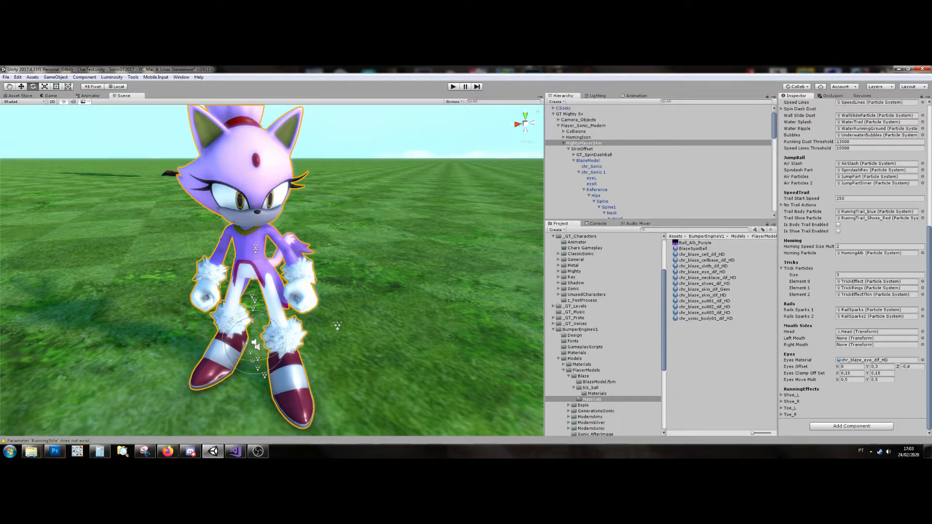
Assign the Head's child bones MouthReference_L as Left Mouth and MouthReference as Right Mouth in MightyPlayerSkin's effects script
{"action": "left_click", "coordinate": [583, 143]}
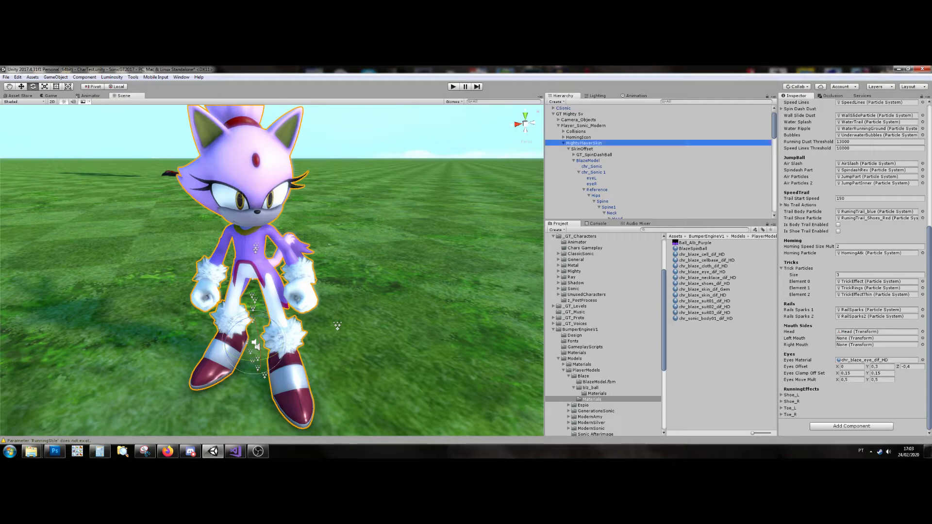
{"action": "key", "text": "f"}
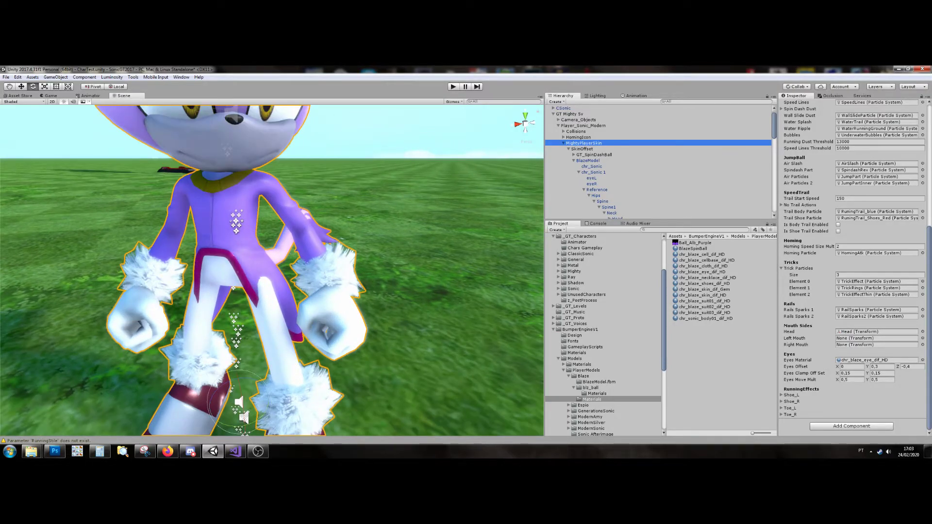
{"action": "scroll", "coordinate": [659, 160], "scroll_direction": "down", "scroll_amount": 3}
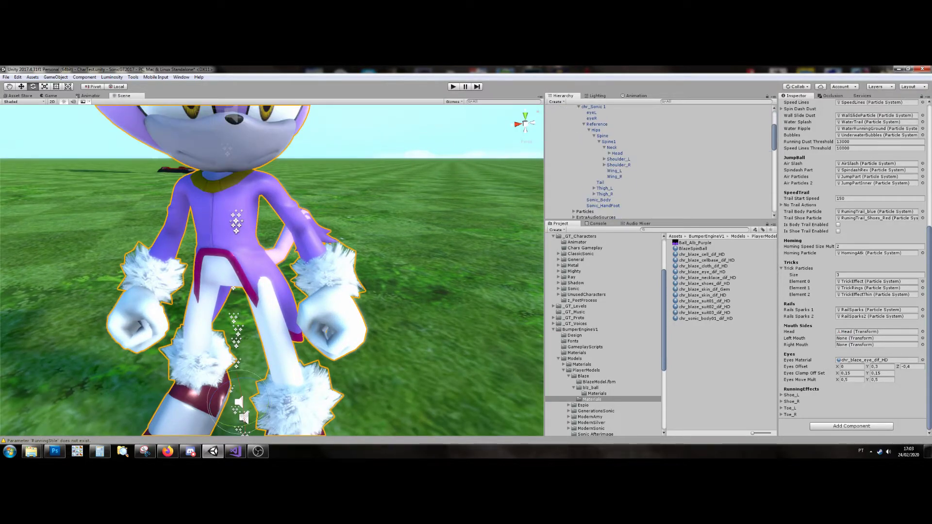
{"action": "left_click", "coordinate": [609, 153]}
{"action": "scroll", "coordinate": [658, 160], "scroll_direction": "down", "scroll_amount": 3}
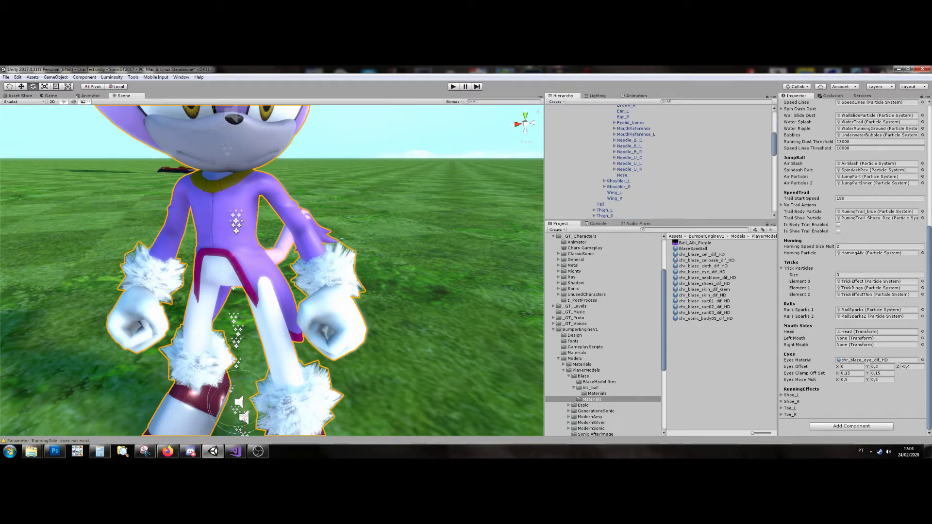
{"action": "left_click_drag", "start_coordinate": [874, 338], "coordinate": [874, 338]}
{"action": "left_click_drag", "start_coordinate": [633, 128], "coordinate": [876, 344]}
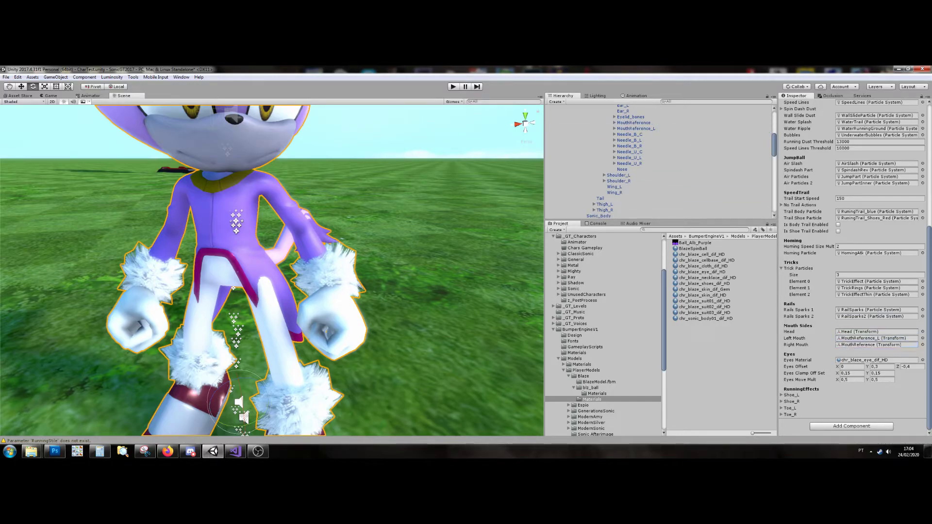
Collapse MightyPlayerSkin's hierarchy and review the Player_Sonic_Modern components
{"action": "scroll", "coordinate": [272, 272], "scroll_direction": "down", "scroll_amount": 5}
{"action": "left_click_drag", "start_coordinate": [271, 272], "coordinate": [253, 272], "text": "alt"}
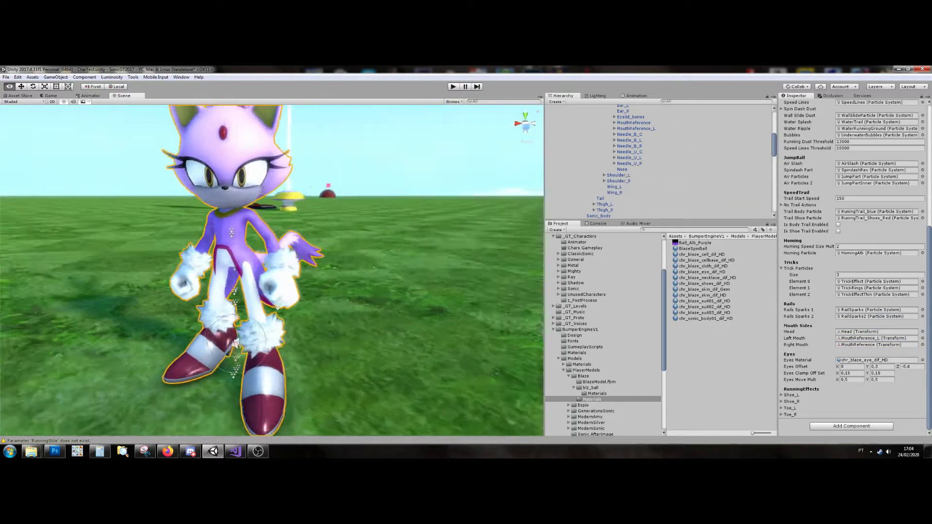
{"action": "left_click", "coordinate": [583, 137]}
{"action": "left_click", "coordinate": [563, 137]}
{"action": "left_click", "coordinate": [582, 119]}
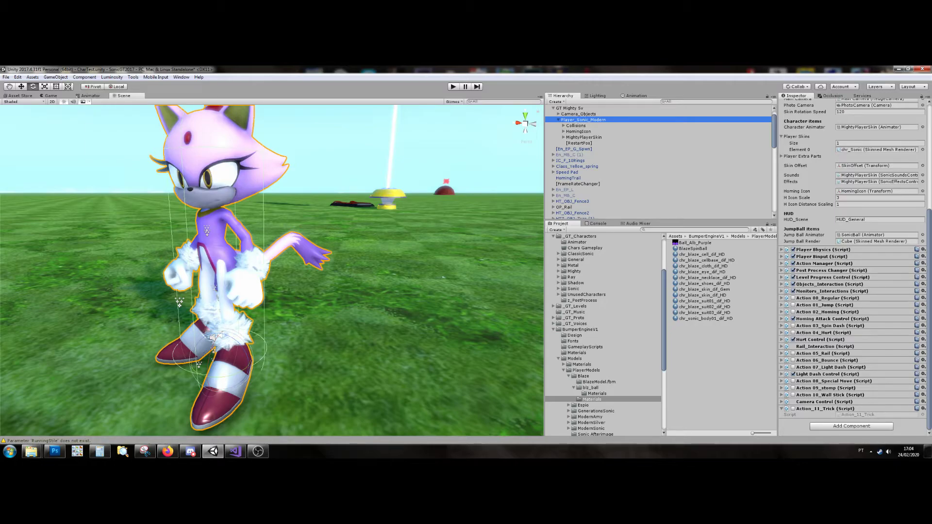
Replace the Voice Files in MightyPlayerSkin's Sonic Sounds Control with the Sonic Voice asset from the Sonic character folder
{"action": "left_click", "coordinate": [584, 137]}
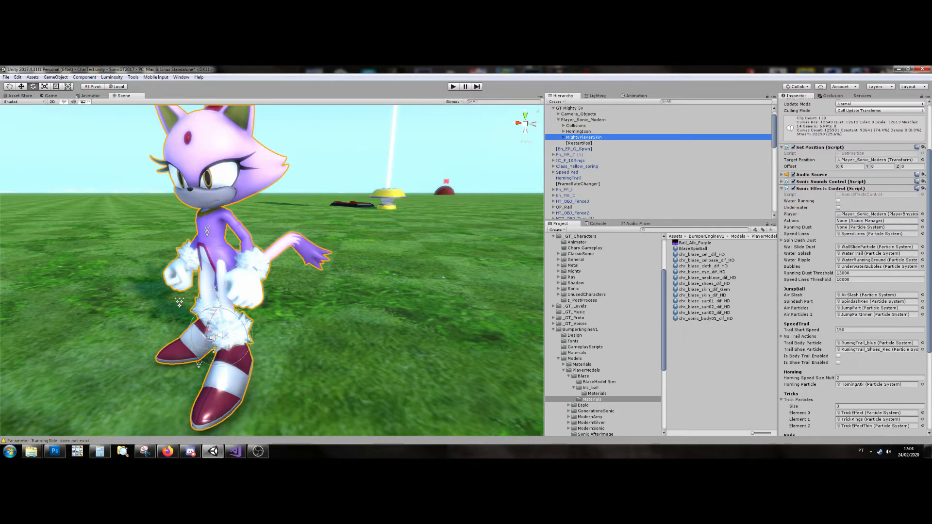
{"action": "left_click", "coordinate": [783, 189]}
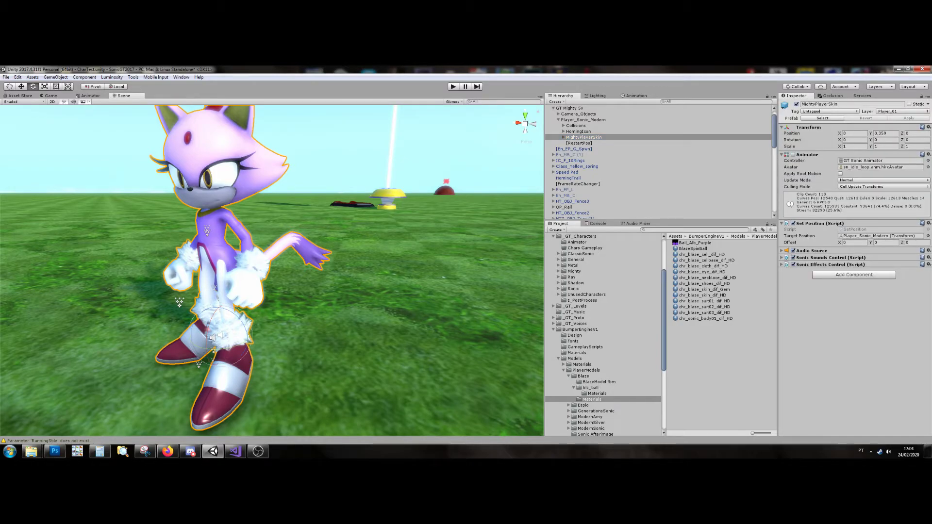
{"action": "left_click", "coordinate": [781, 257]}
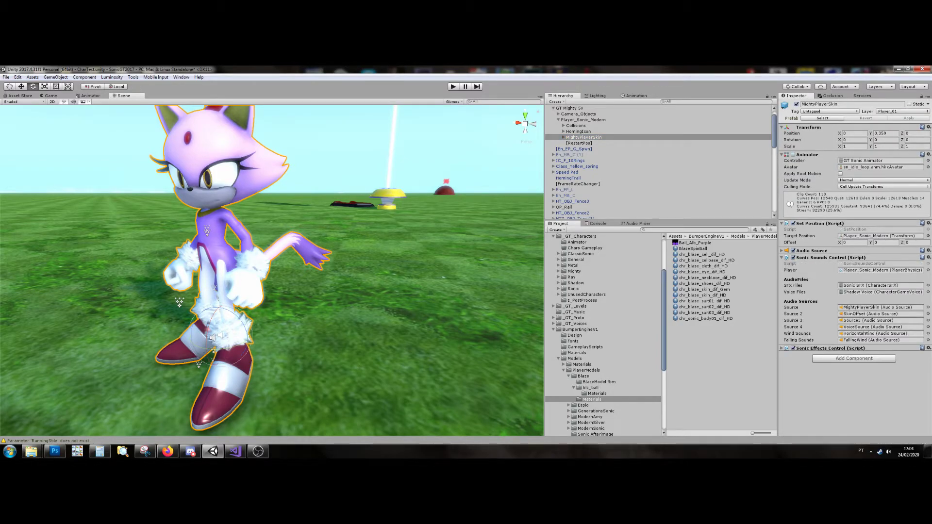
{"action": "left_click", "coordinate": [881, 292]}
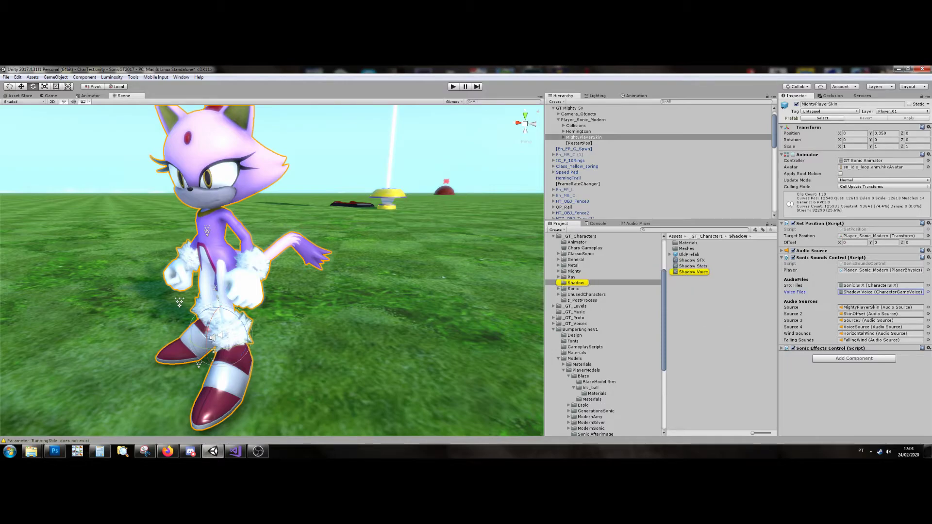
{"action": "left_click", "coordinate": [573, 288]}
{"action": "left_click", "coordinate": [690, 265]}
{"action": "left_click_drag", "start_coordinate": [690, 266], "coordinate": [881, 292]}
Check which assets MightyPlayerSkin uses for its SFX Files and Animator controller, and inspect the GT Sonic Animator
{"action": "left_click", "coordinate": [882, 285]}
{"action": "left_click", "coordinate": [582, 120]}
{"action": "left_click", "coordinate": [583, 137]}
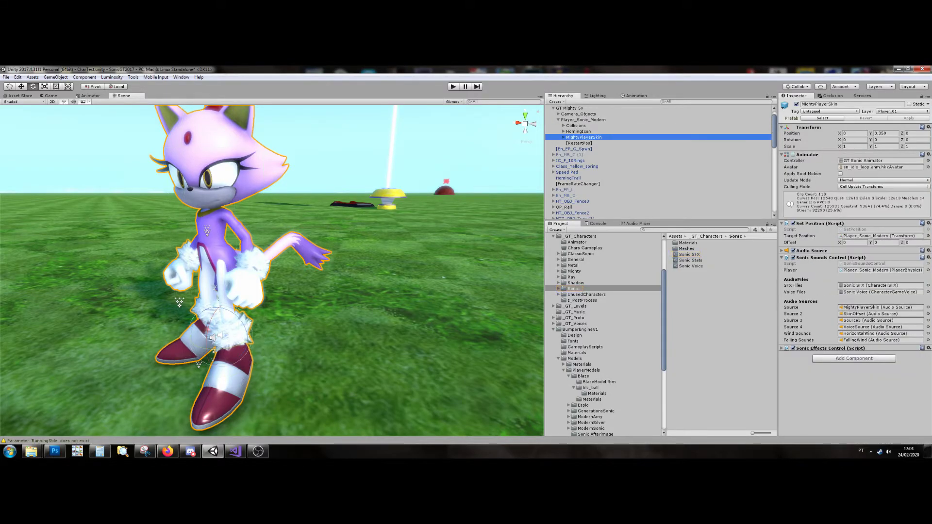
{"action": "left_click", "coordinate": [880, 161]}
{"action": "left_click", "coordinate": [698, 249]}
Run the CharTest scene to playtest Blaze in the level, pause the game, and exit play mode
{"action": "key", "text": "ctrl+p"}
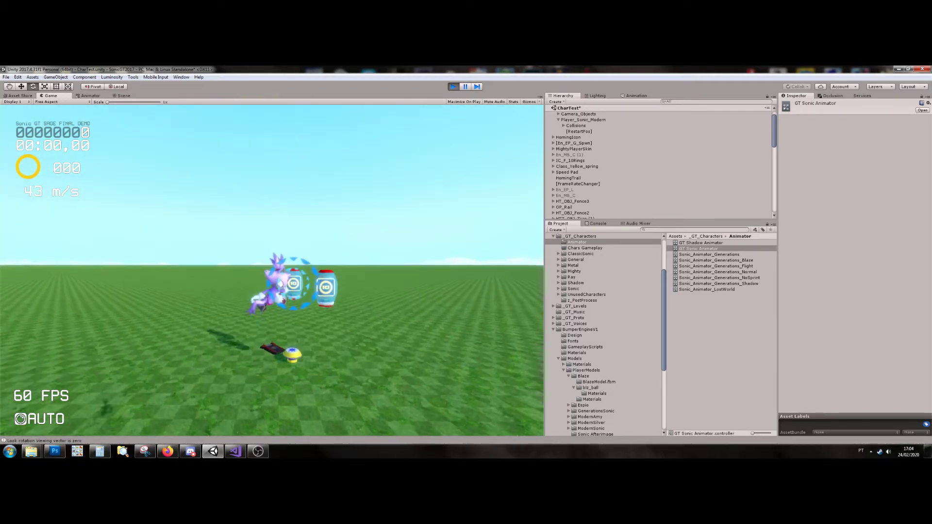
{"action": "key", "text": "Escape"}
{"action": "key", "text": "Escape"}
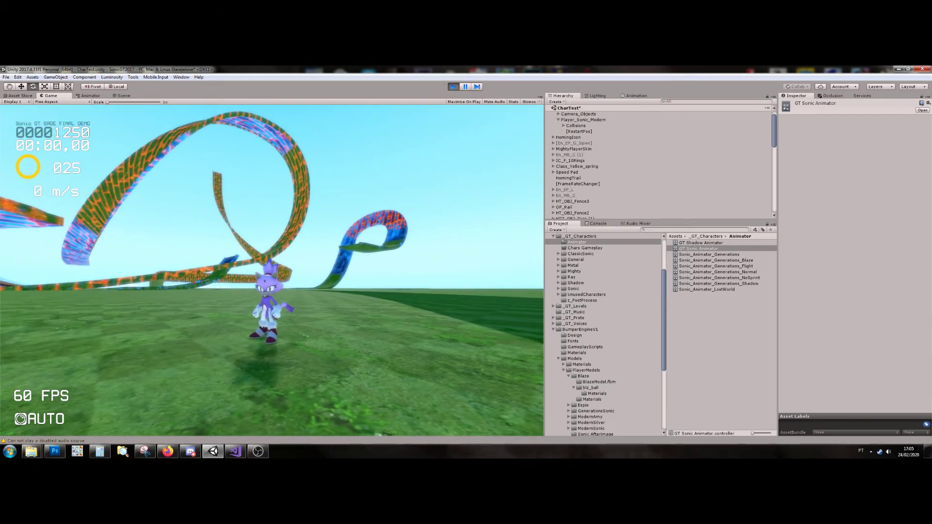
{"action": "key", "text": "Escape"}
{"action": "key", "text": "ctrl+p"}
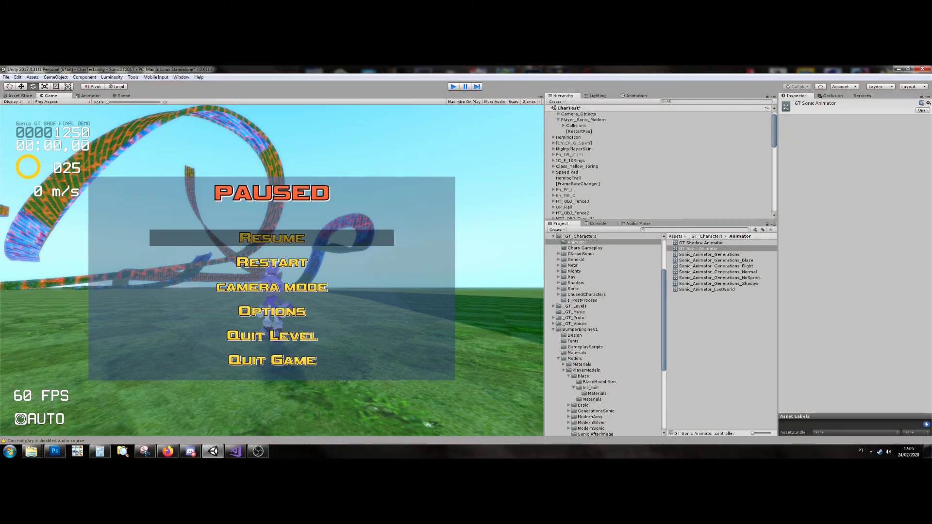